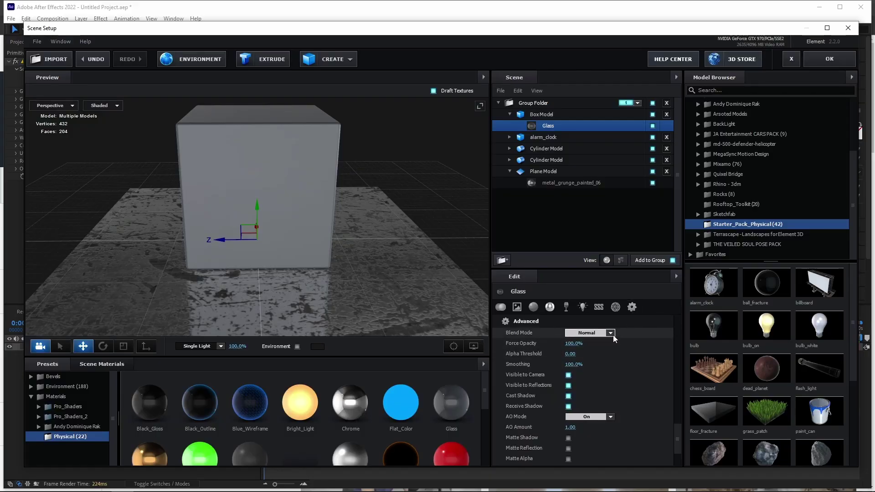
# Step: Set the Glass material's Blend Mode to Add, after briefly trying Screen
pyautogui.click(611, 334)
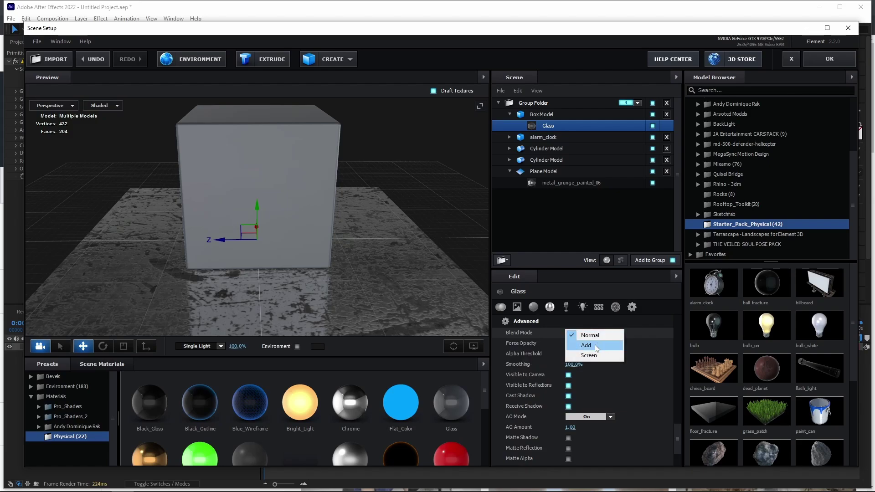
pyautogui.click(595, 345)
pyautogui.click(611, 333)
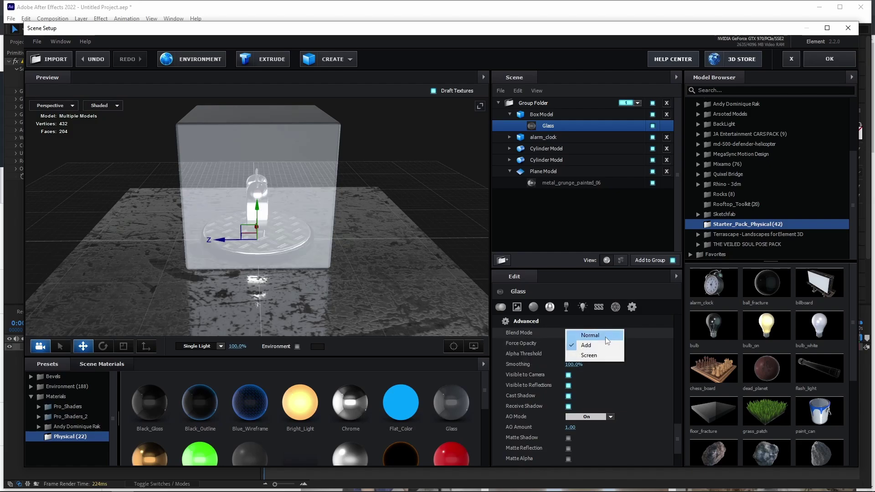
pyautogui.click(594, 356)
pyautogui.click(610, 332)
pyautogui.click(597, 344)
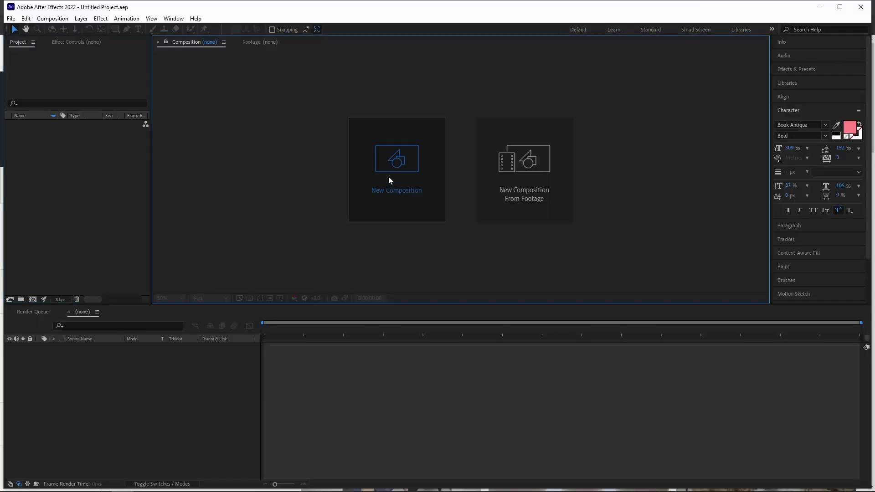
# Step: Create a new composition named 'Primitive Glass'
pyautogui.click(390, 181)
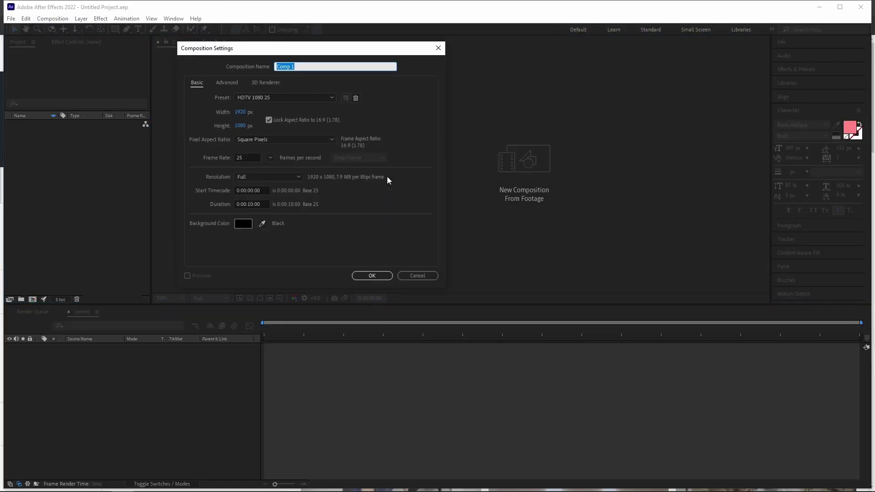
pyautogui.write('Prin')
pyautogui.press('BackSpace')
pyautogui.write('mitive Glass M')
pyautogui.press('BackSpace')
pyautogui.click(381, 277)
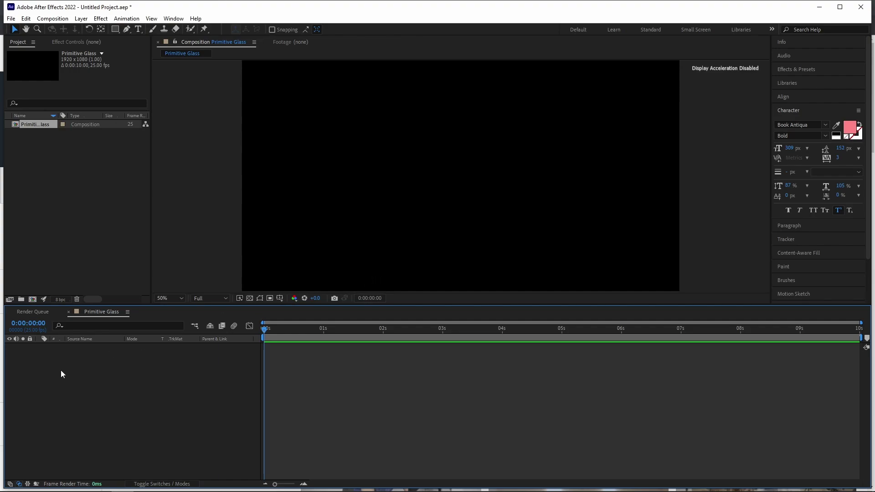
# Step: Add a new solid layer named E3d to the composition
pyautogui.rightClick(84, 370)
pyautogui.moveTo(163, 374)
pyautogui.click(227, 398)
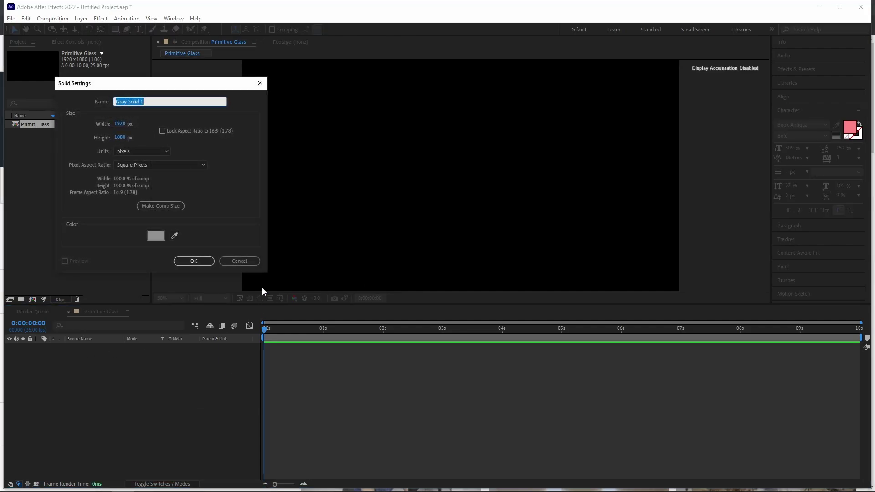
pyautogui.write('E3d')
pyautogui.press('Return')
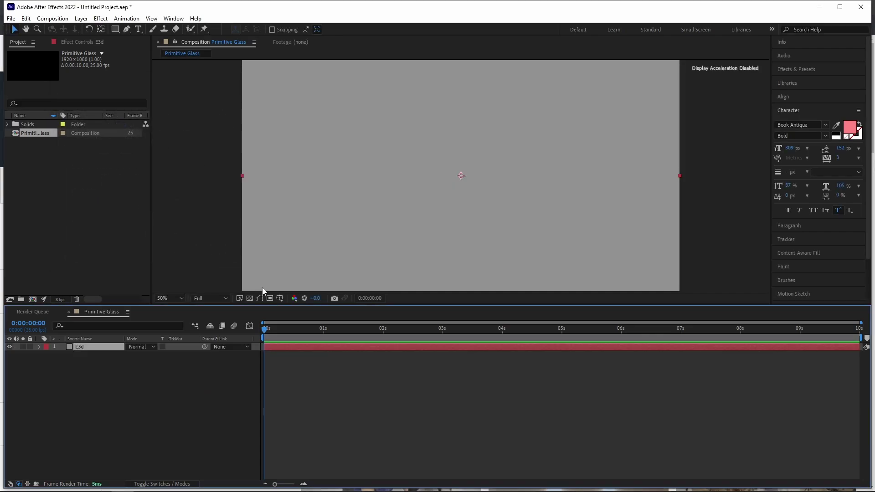
# Step: Apply the Element effect to the E3d solid and open its Scene Setup
pyautogui.hotkey('ctrl', 'space')
pyautogui.write('ele')
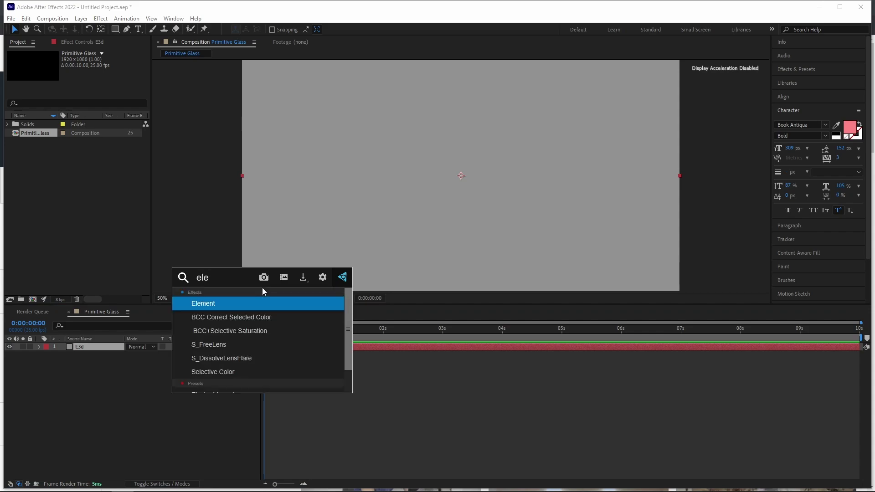
pyautogui.press('Return')
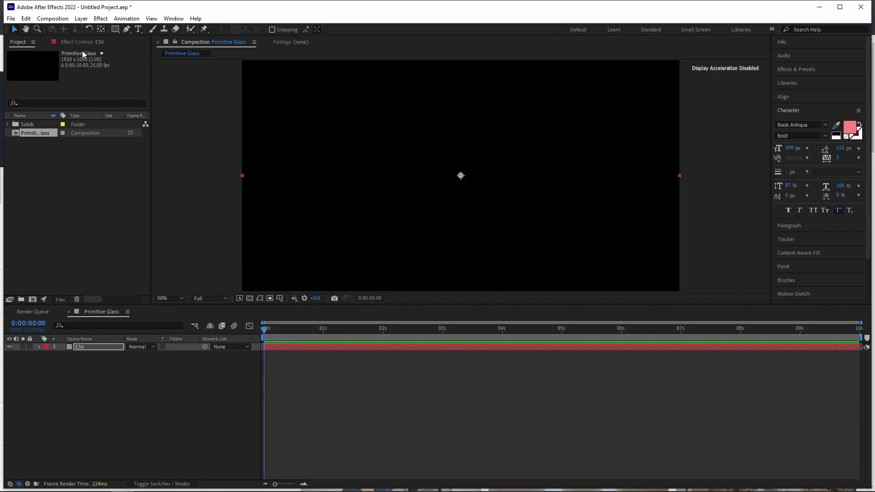
pyautogui.click(81, 43)
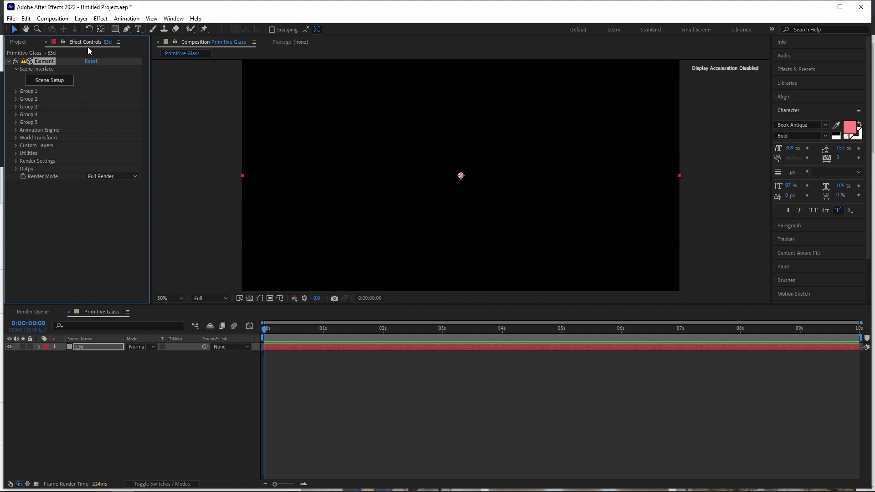
pyautogui.click(46, 81)
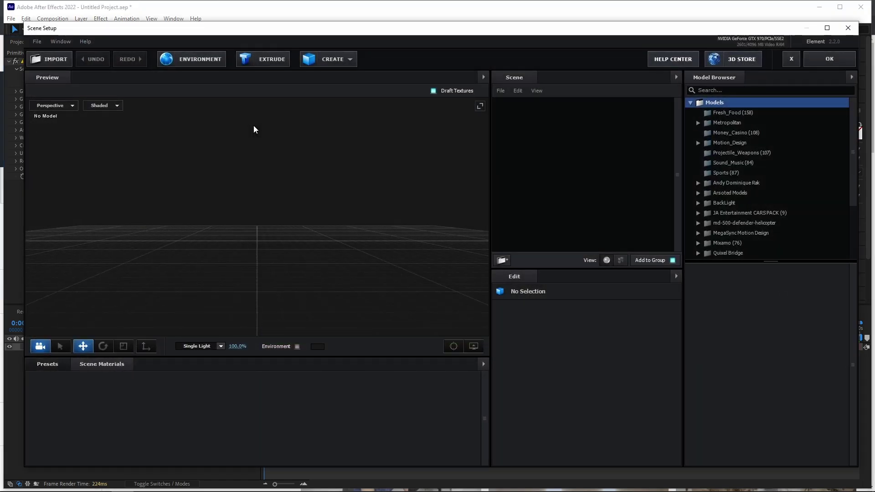
# Step: Add a plane model and scale it up to 430%
pyautogui.click(354, 64)
pyautogui.click(454, 81)
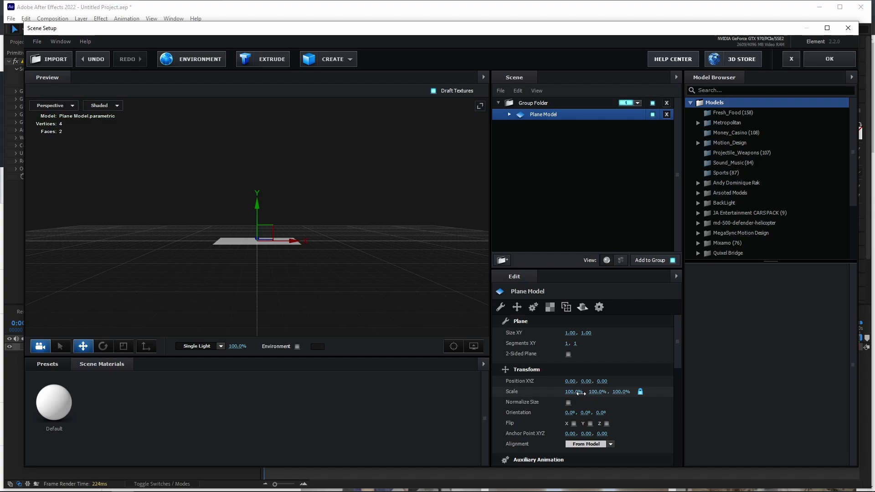
pyautogui.moveTo(579, 393); pyautogui.dragTo(803, 405)
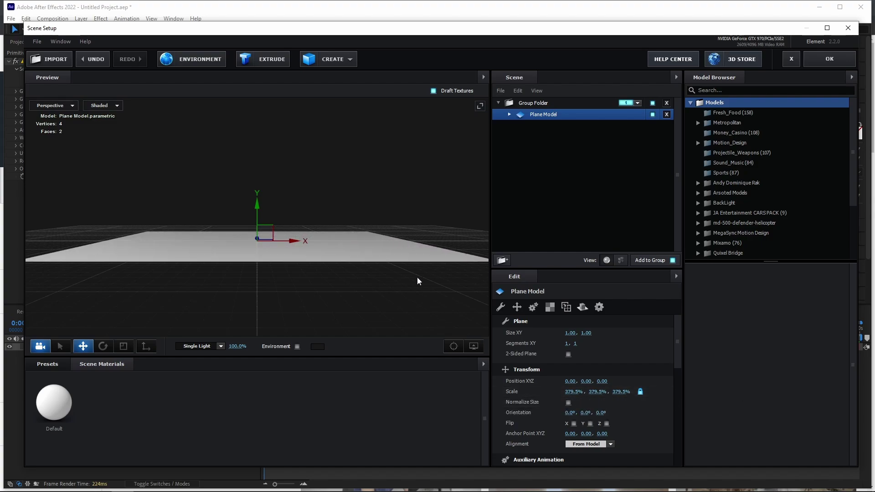
pyautogui.moveTo(415, 276); pyautogui.dragTo(363, 255)
pyautogui.moveTo(576, 392); pyautogui.dragTo(627, 393)
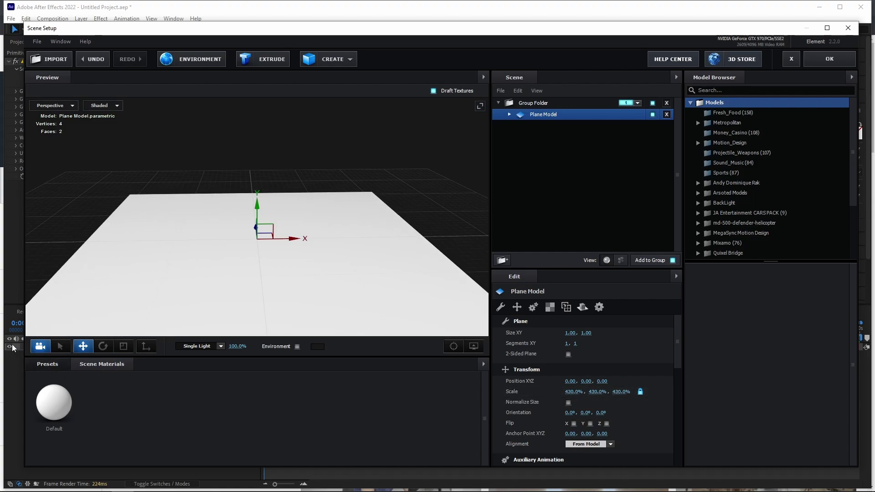
# Step: Apply a metal_grunge material from Materials > Pro_Shaders > Metal to the plane
pyautogui.click(48, 364)
pyautogui.click(54, 396)
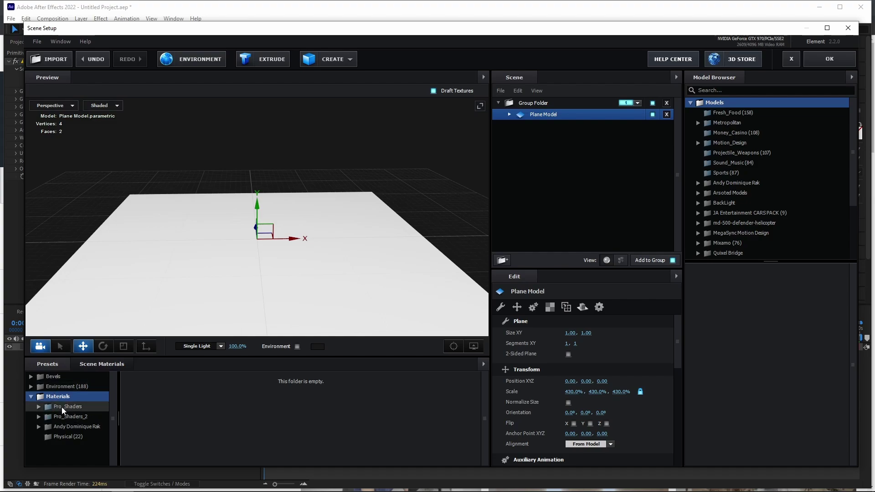
pyautogui.click(61, 407)
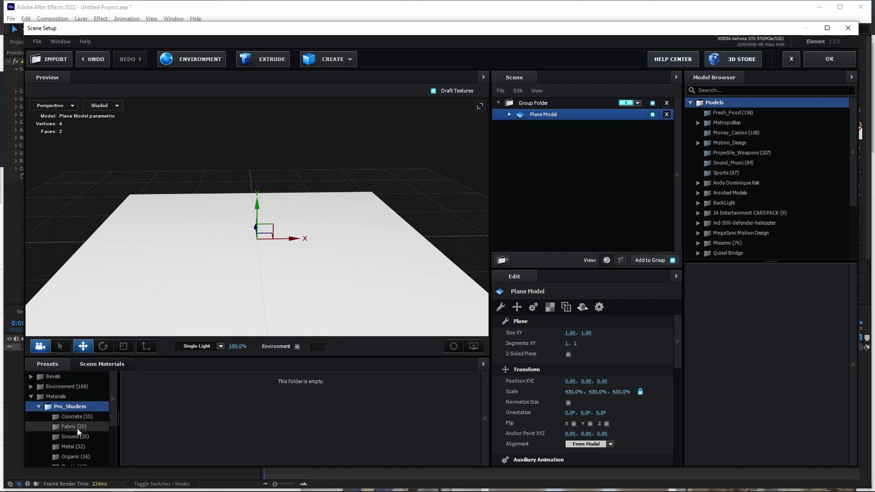
pyautogui.click(79, 446)
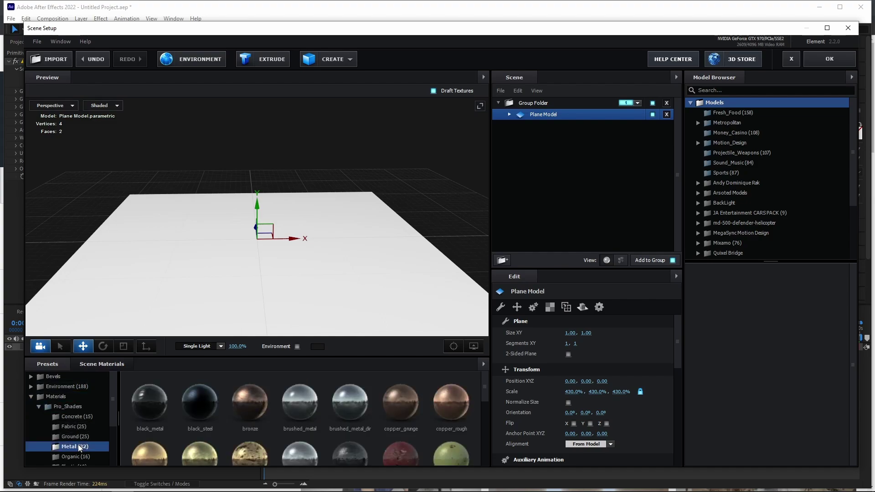
pyautogui.scroll(-3, 355, 402)
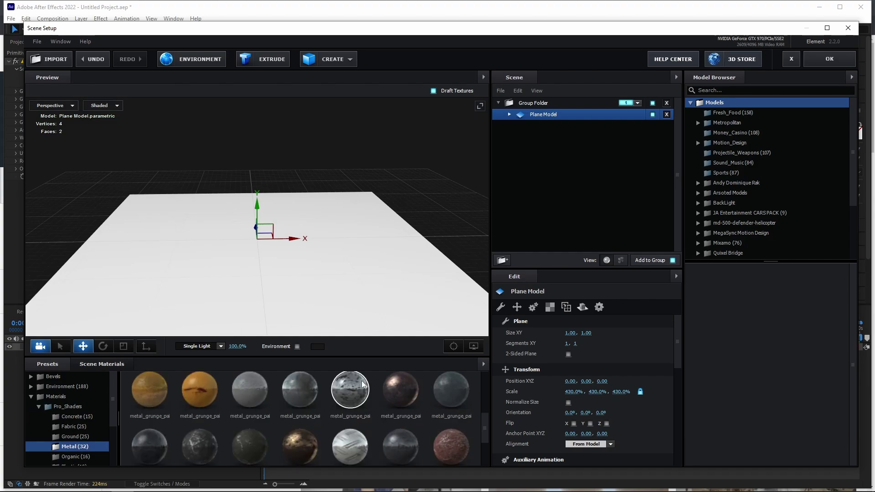
pyautogui.moveTo(354, 399); pyautogui.dragTo(373, 303)
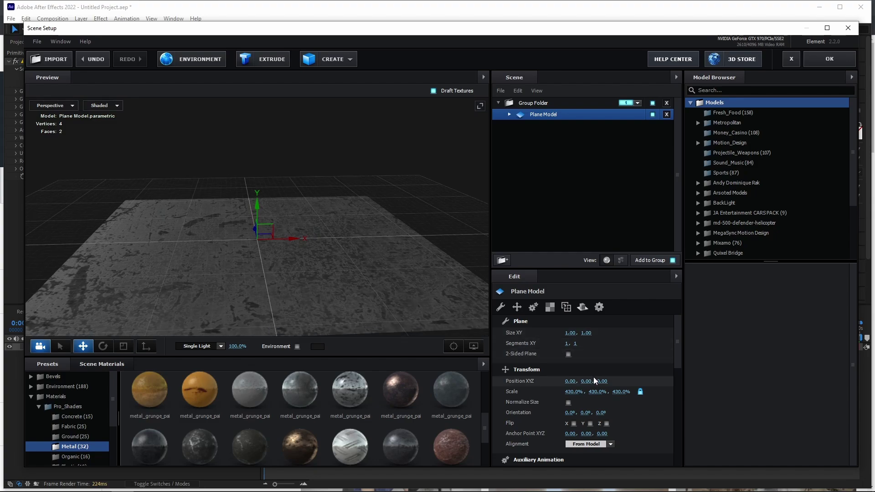
# Step: Set the plane's Alignment to Bottom
pyautogui.click(609, 443)
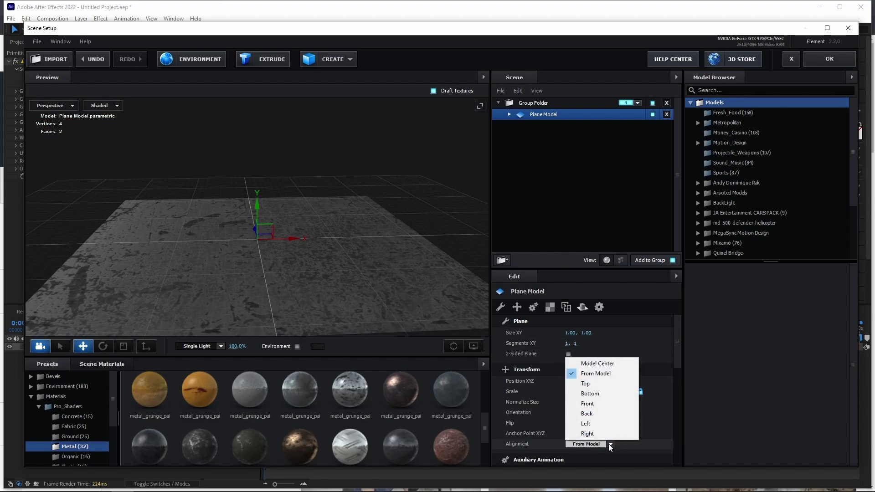
pyautogui.click(594, 395)
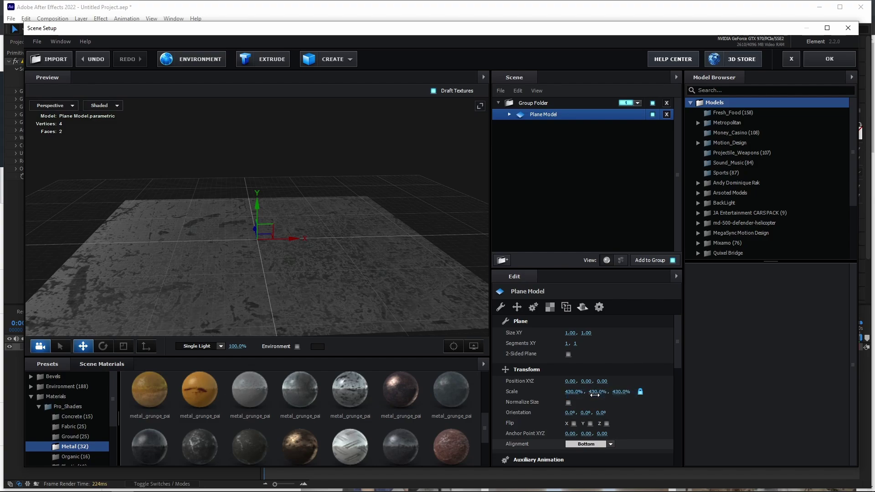
pyautogui.click(329, 59)
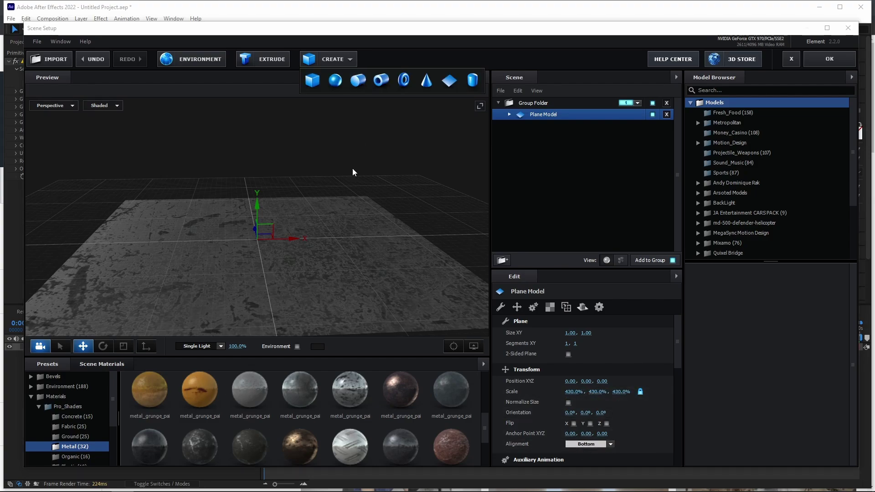
# Step: Add a bottom-aligned cylinder flattened into a thin disc scaled to about 137%
pyautogui.click(357, 81)
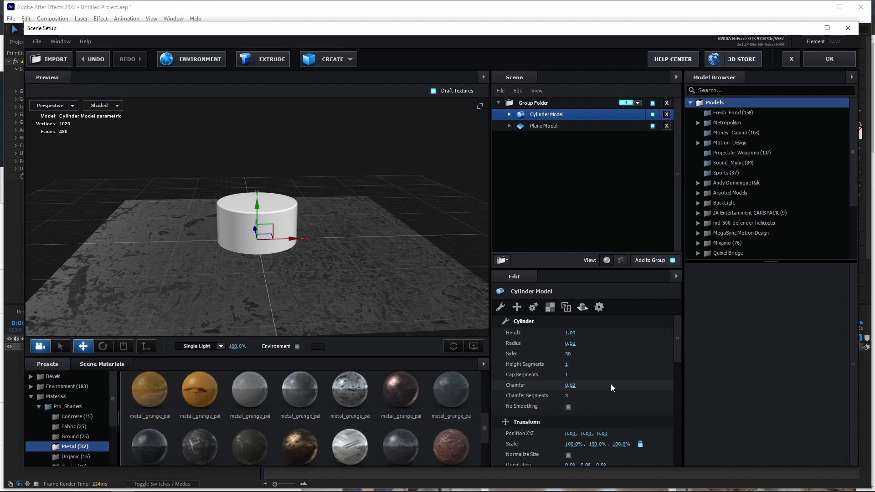
pyautogui.scroll(-3, 610, 376)
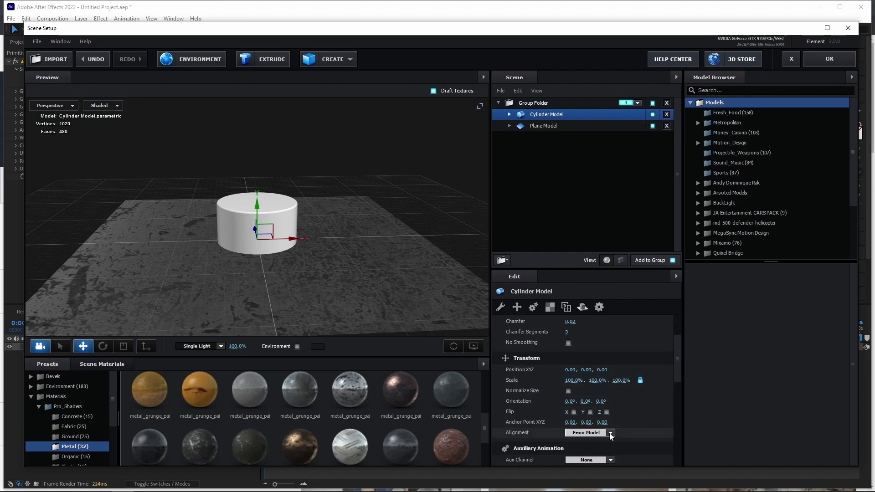
pyautogui.click(610, 432)
pyautogui.click(592, 382)
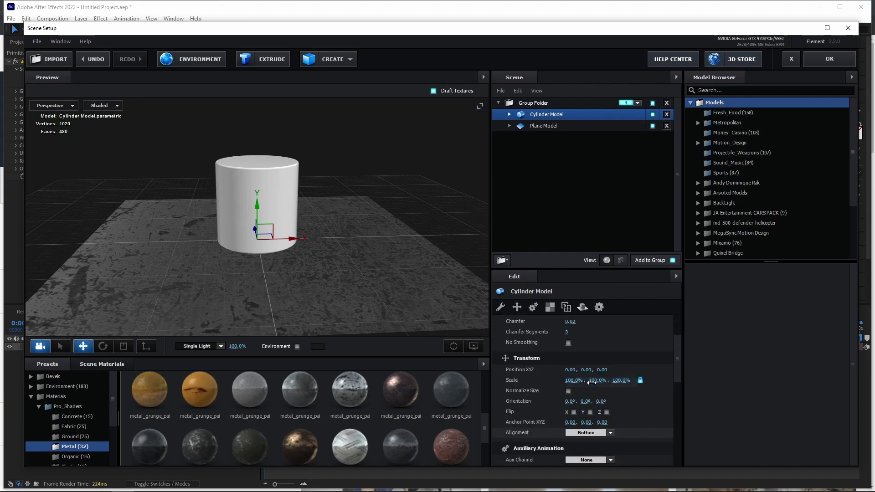
pyautogui.scroll(3, 589, 346)
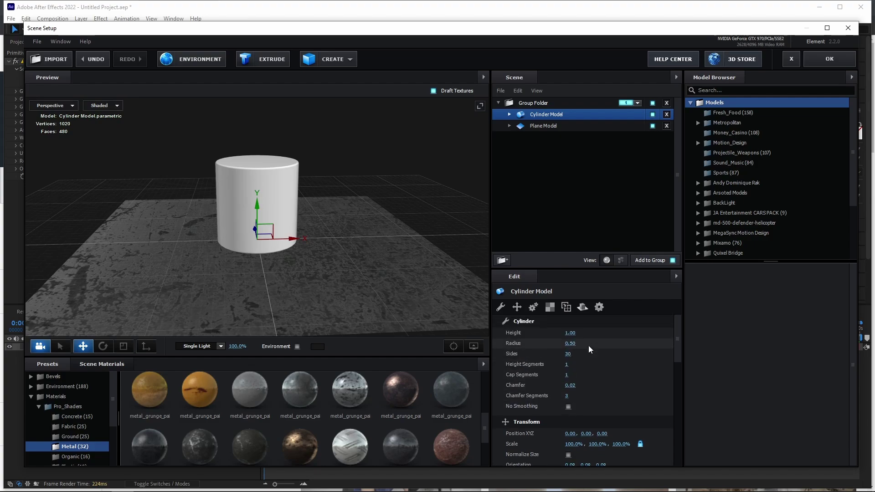
pyautogui.moveTo(569, 334); pyautogui.dragTo(535, 342)
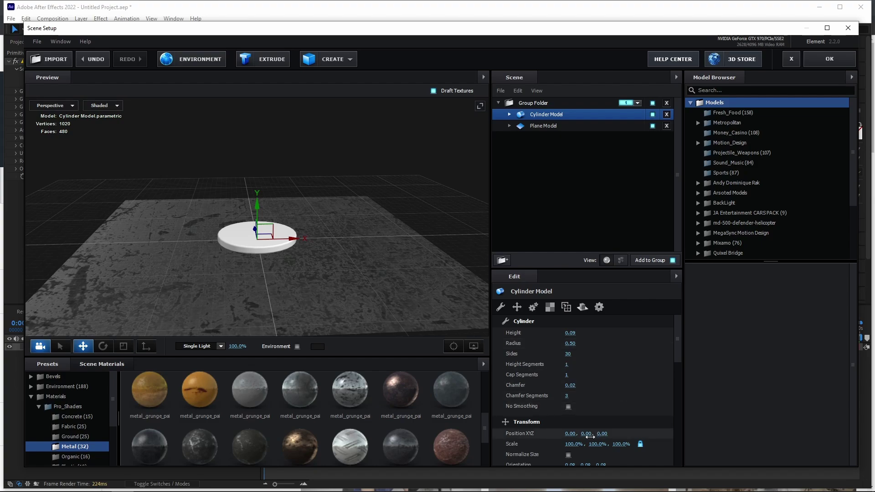
pyautogui.moveTo(573, 444); pyautogui.dragTo(606, 438)
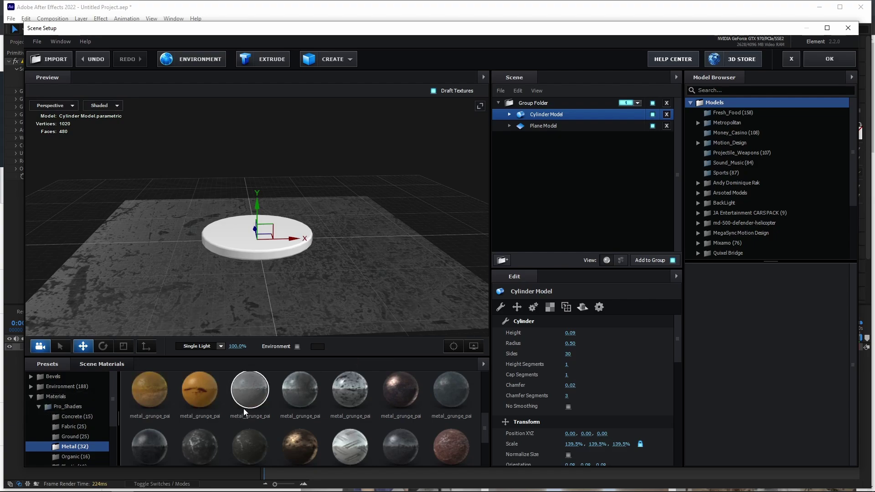
# Step: Apply the black_steel metal material to the cylinder disc
pyautogui.scroll(-1, 243, 409)
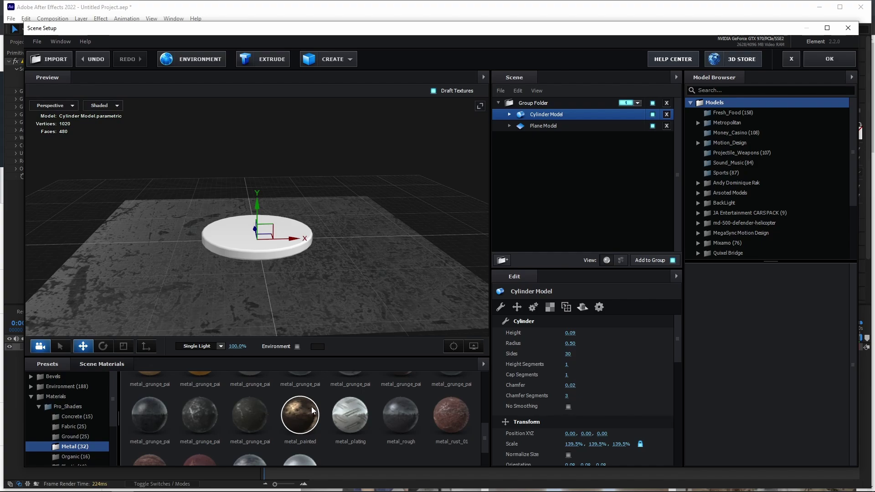
pyautogui.scroll(4, 313, 411)
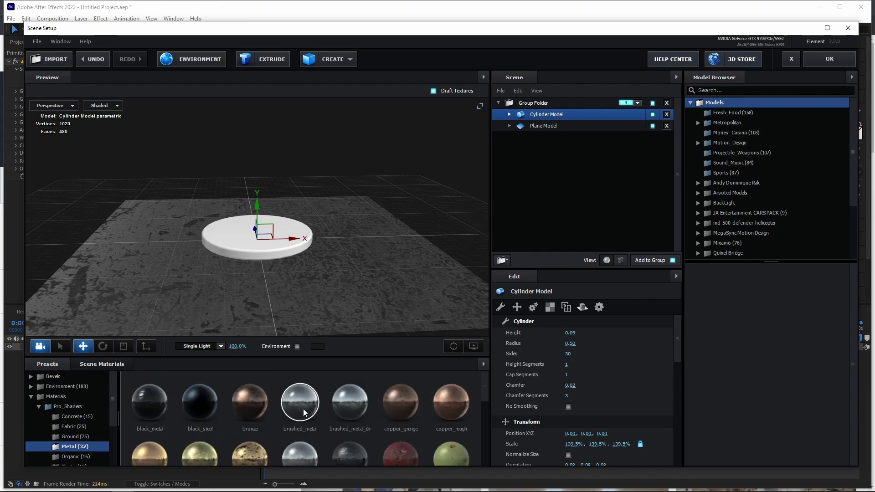
pyautogui.moveTo(206, 403); pyautogui.dragTo(540, 119)
pyautogui.scroll(5, 289, 259)
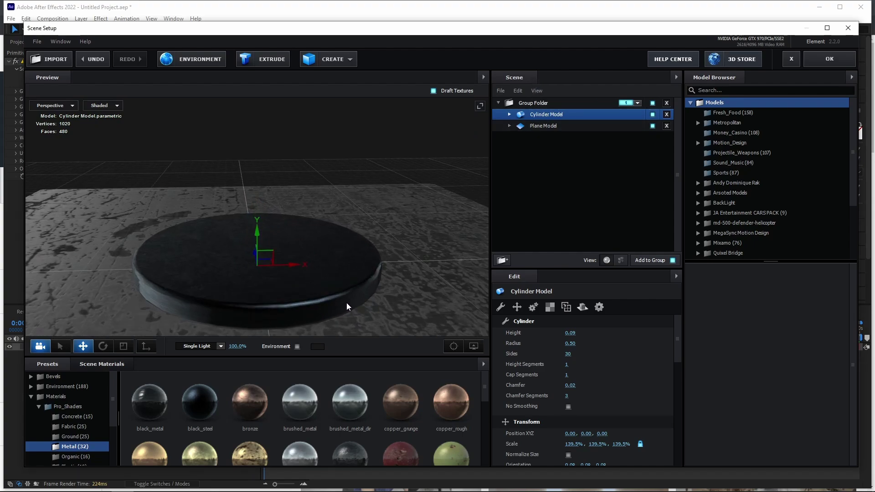
pyautogui.moveTo(346, 303); pyautogui.dragTo(347, 301)
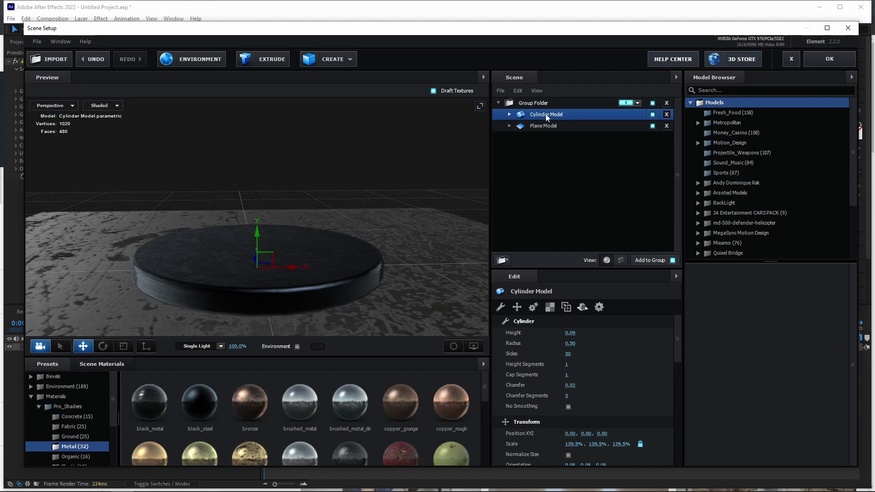
# Step: Duplicate the cylinder and give the copy a tread-plate metal material
pyautogui.hotkey('ctrl', 'd')
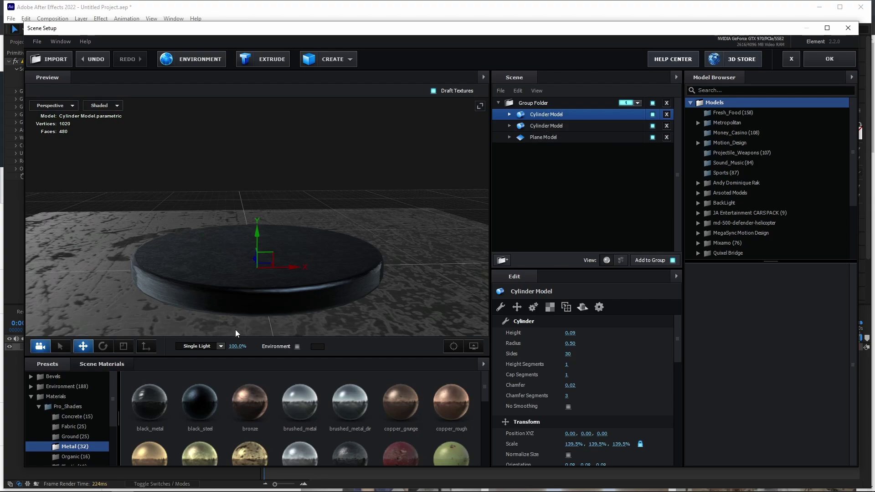
pyautogui.scroll(-5, 319, 422)
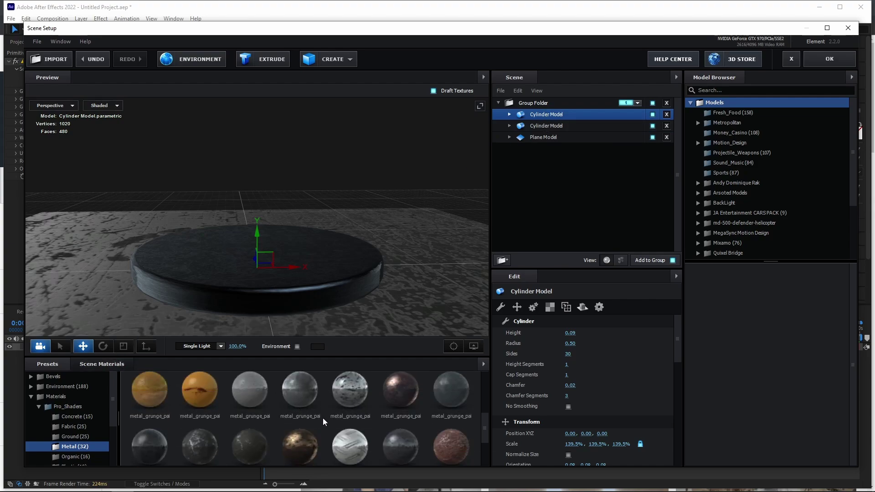
pyautogui.moveTo(351, 445); pyautogui.dragTo(543, 116)
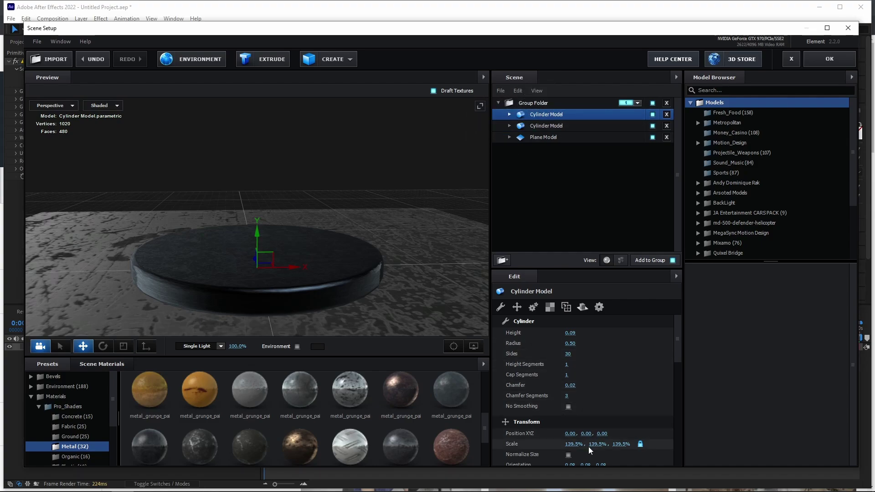
# Step: Scale the plated cylinder to 131% and raise it slightly to Position Y 0.03
pyautogui.moveTo(589, 445); pyautogui.dragTo(570, 445)
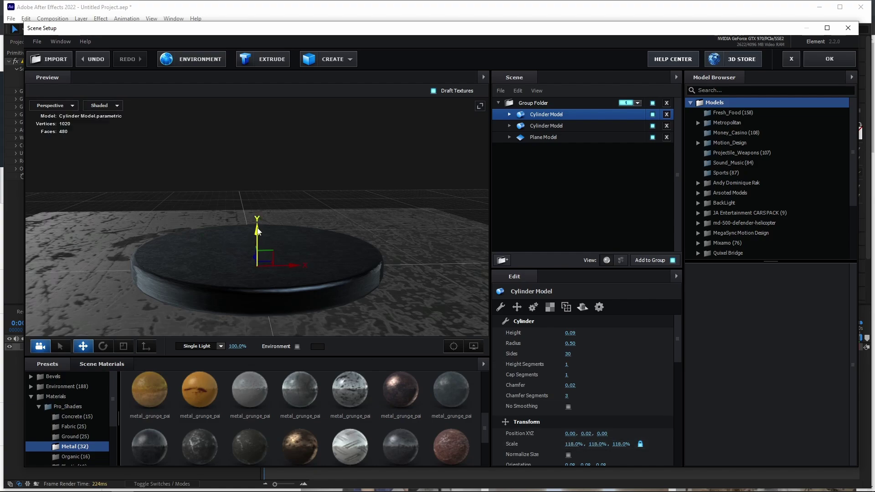
pyautogui.moveTo(257, 235); pyautogui.dragTo(258, 227)
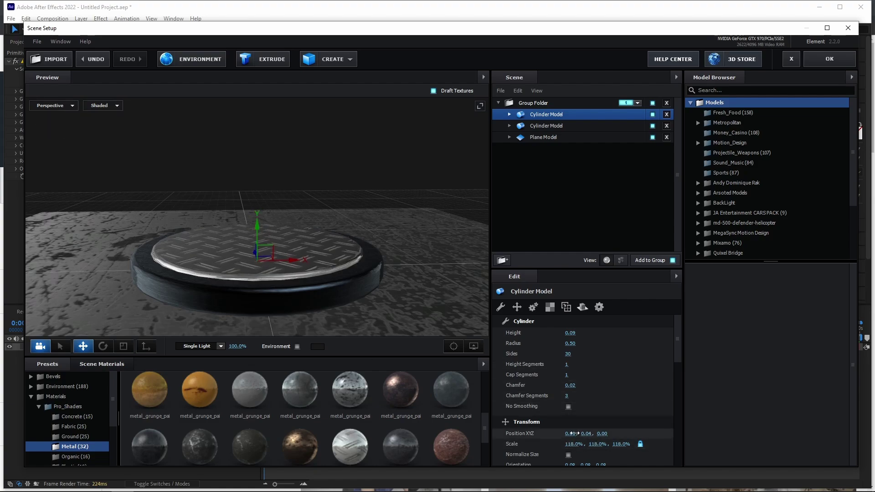
pyautogui.moveTo(572, 445); pyautogui.dragTo(586, 446)
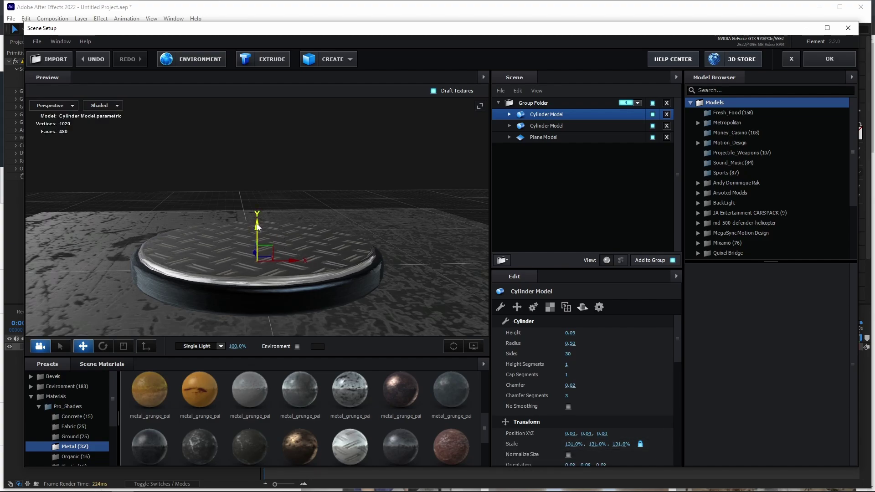
pyautogui.moveTo(257, 227); pyautogui.dragTo(257, 228)
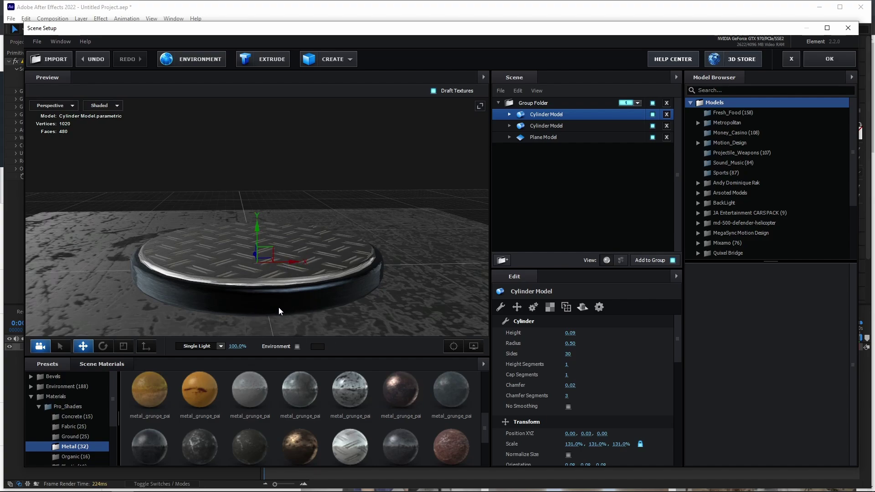
pyautogui.scroll(-2, 378, 281)
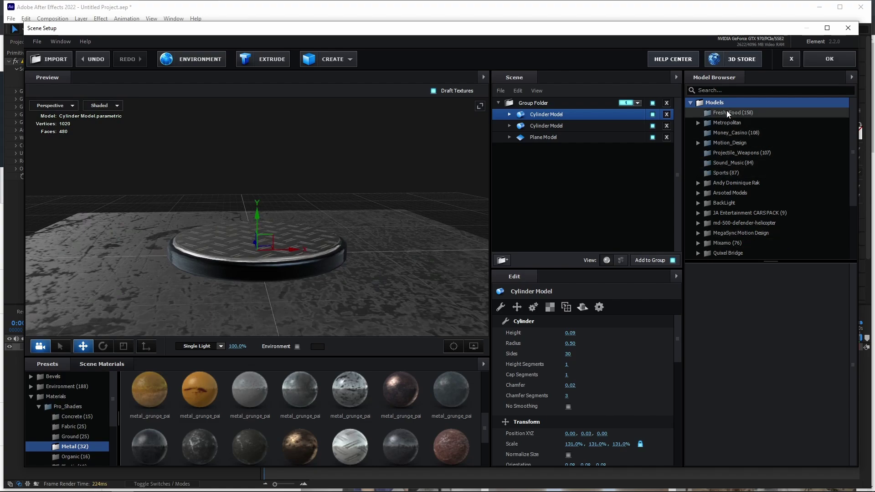
pyautogui.scroll(-3, 728, 231)
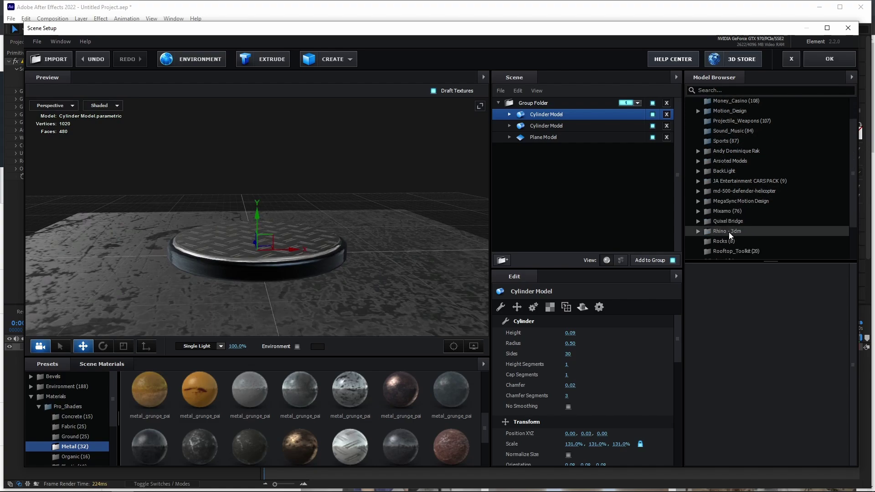
# Step: Add the alarm_clock model from Starter_Pack_Physical and lift it onto the turntable top
pyautogui.click(731, 226)
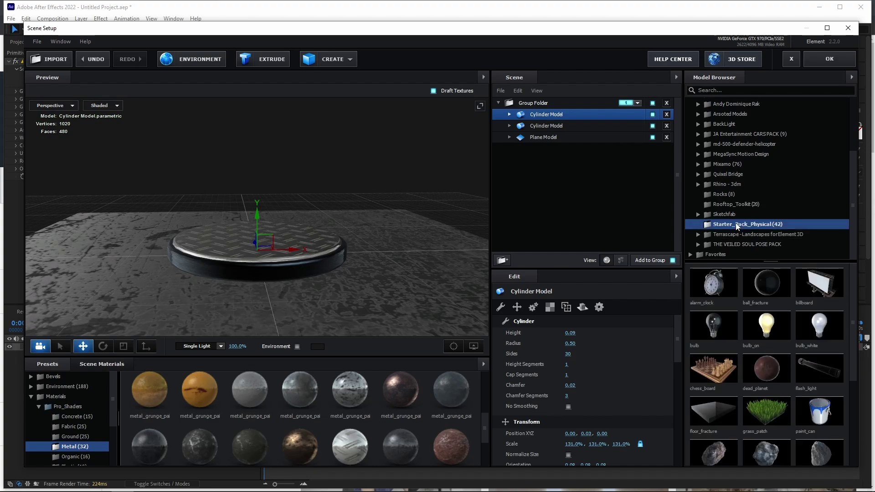
pyautogui.click(713, 291)
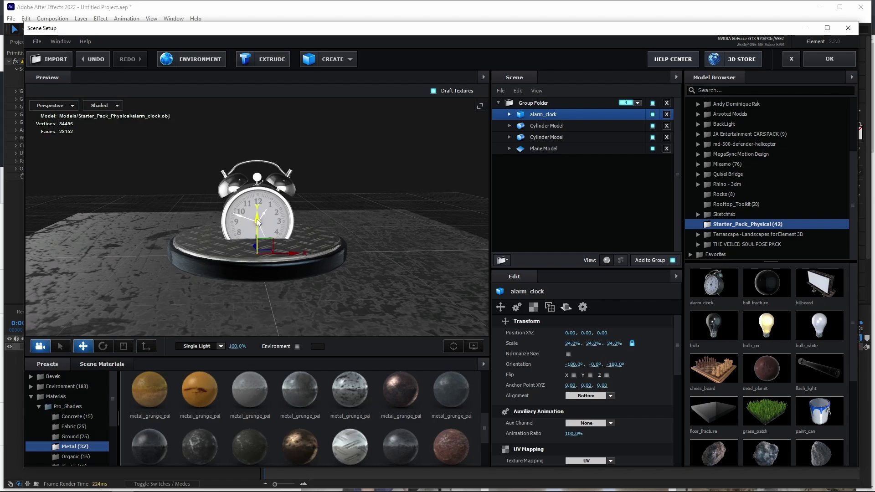
pyautogui.moveTo(258, 222); pyautogui.dragTo(256, 204)
# Step: Orbit and tilt the preview to inspect the clock standing on the turntable
pyautogui.scroll(5, 355, 275)
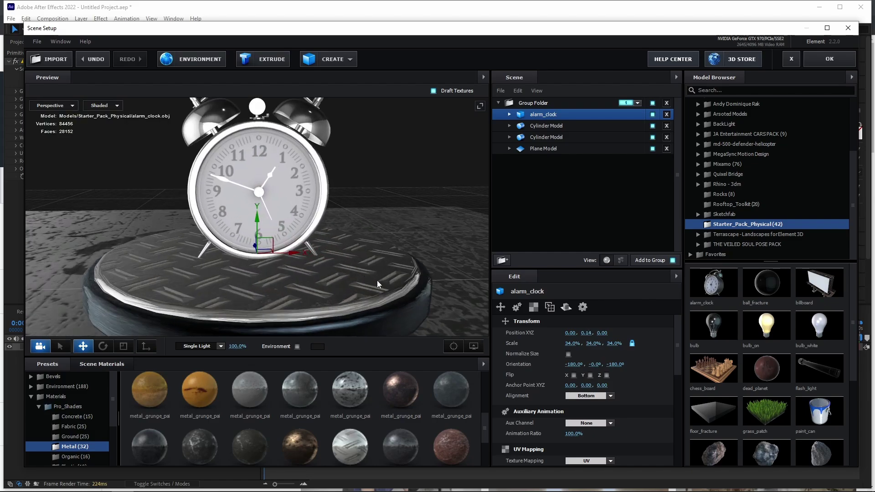
pyautogui.moveTo(378, 283); pyautogui.dragTo(262, 280)
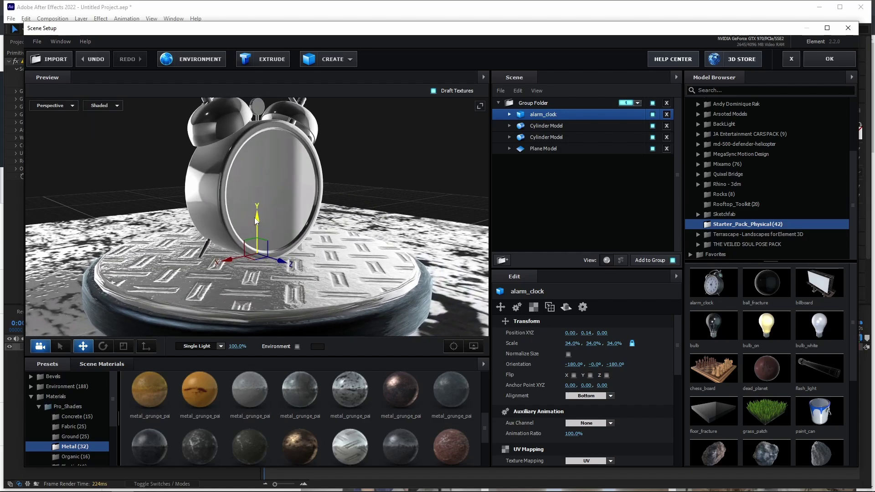
pyautogui.moveTo(254, 218)
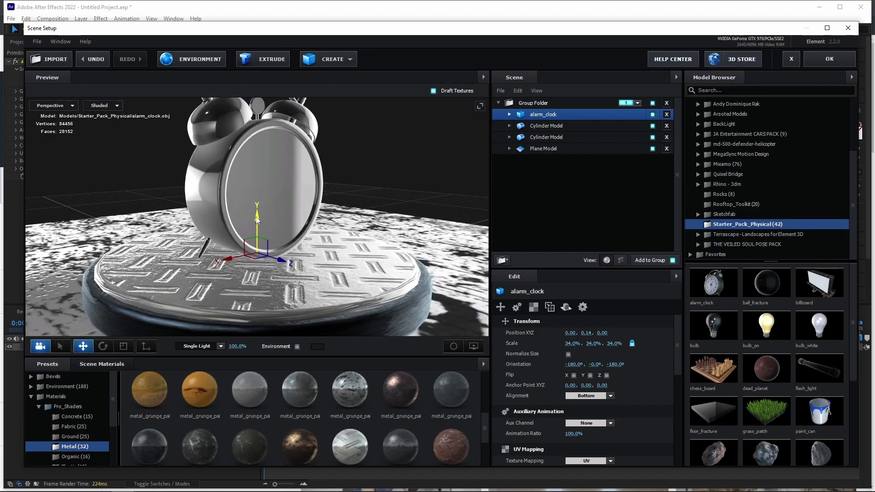
pyautogui.moveTo(219, 289); pyautogui.dragTo(332, 289)
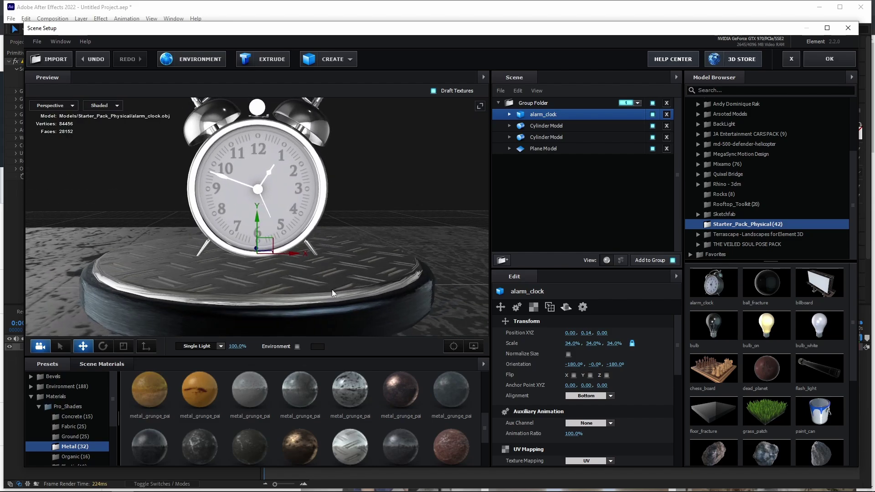
pyautogui.scroll(-3, 334, 283)
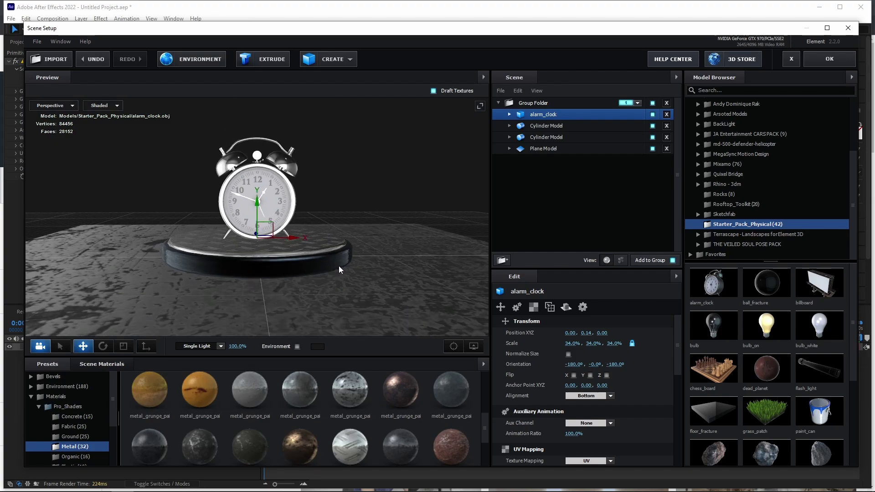
pyautogui.moveTo(338, 264); pyautogui.dragTo(321, 271)
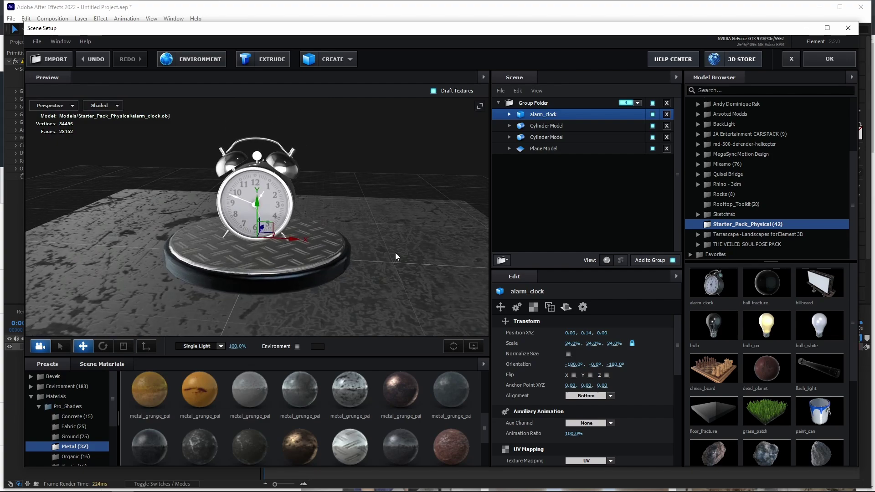
pyautogui.scroll(-3, 382, 270)
pyautogui.moveTo(335, 267); pyautogui.dragTo(337, 260)
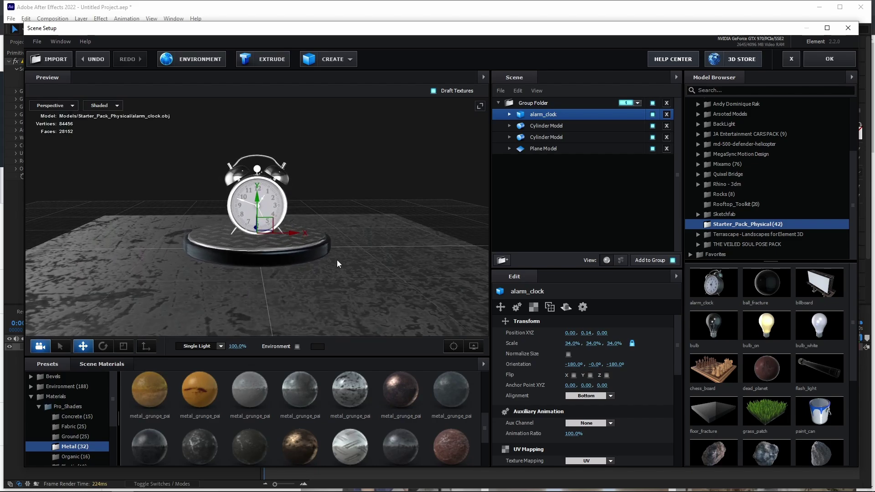
# Step: Choose a Reflect Mode for the floor Plane Model so it mirrors the clock and turntable
pyautogui.click(538, 149)
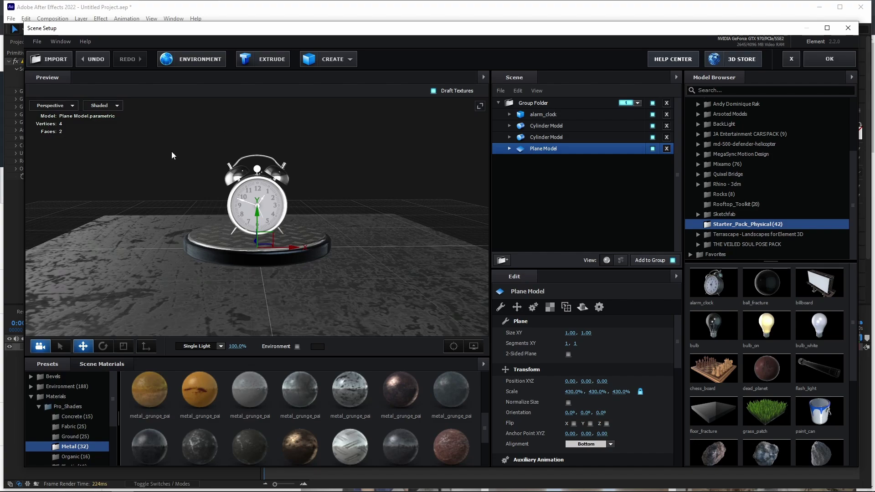
pyautogui.rightClick(537, 150)
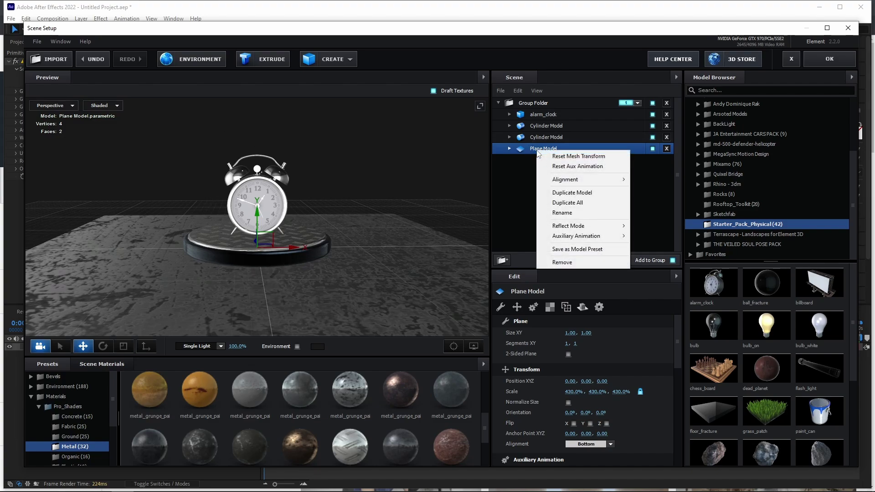
pyautogui.moveTo(571, 228)
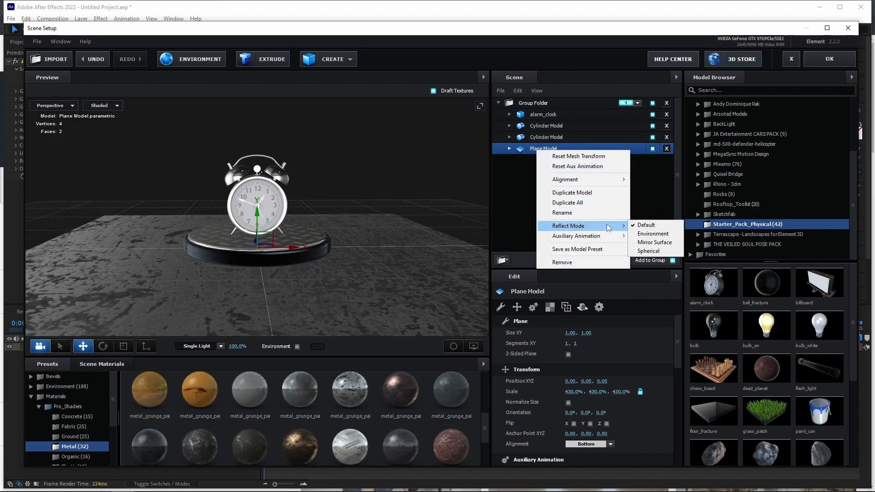
pyautogui.click(648, 242)
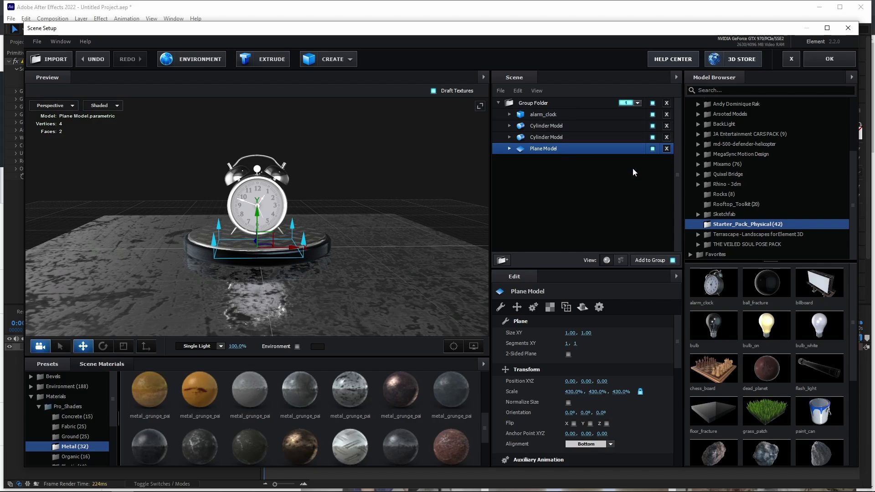
# Step: Toggle Draw Backfaces off and back on for the floor's metal_grunge_painted_06 material, checking both sides
pyautogui.click(510, 148)
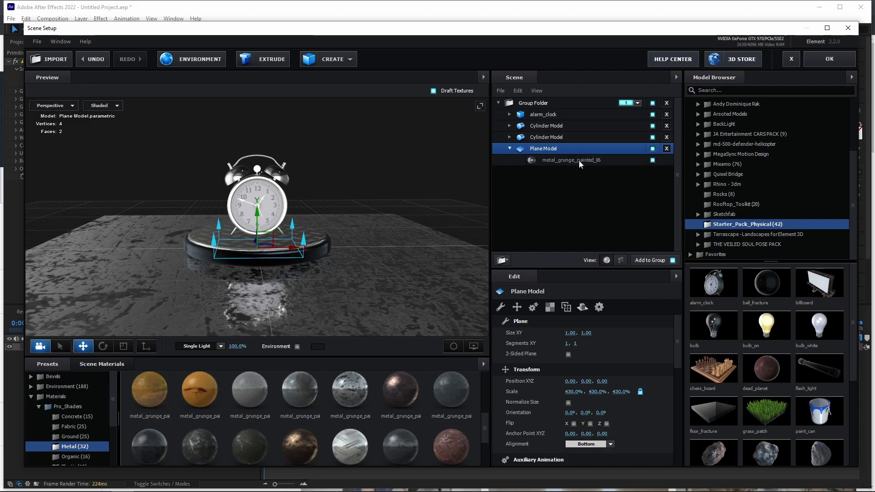
pyautogui.click(579, 161)
pyautogui.click(632, 308)
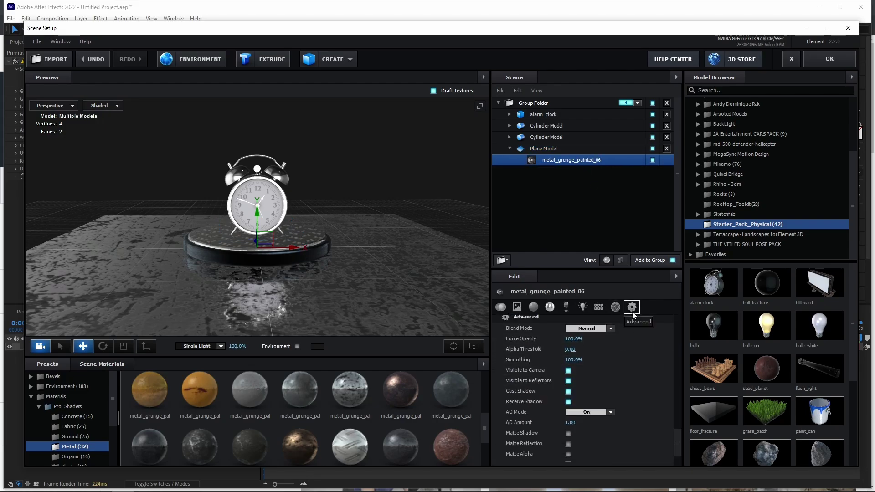
pyautogui.scroll(-1, 633, 328)
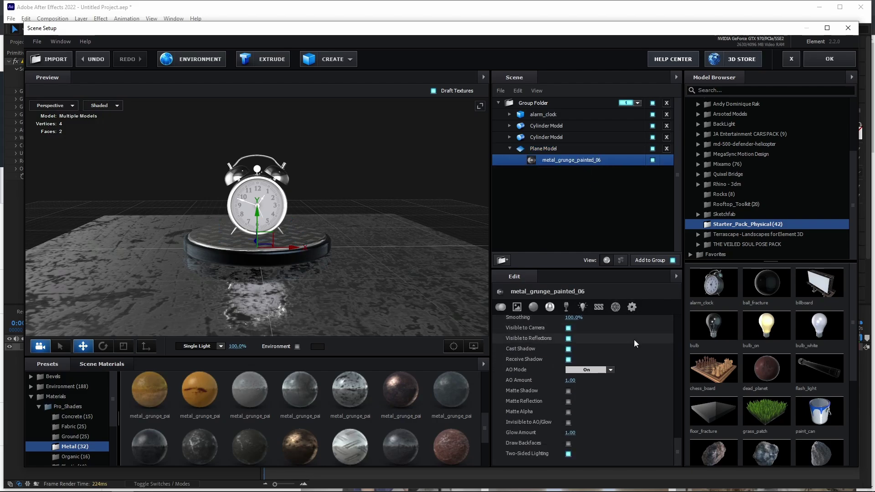
pyautogui.click(569, 444)
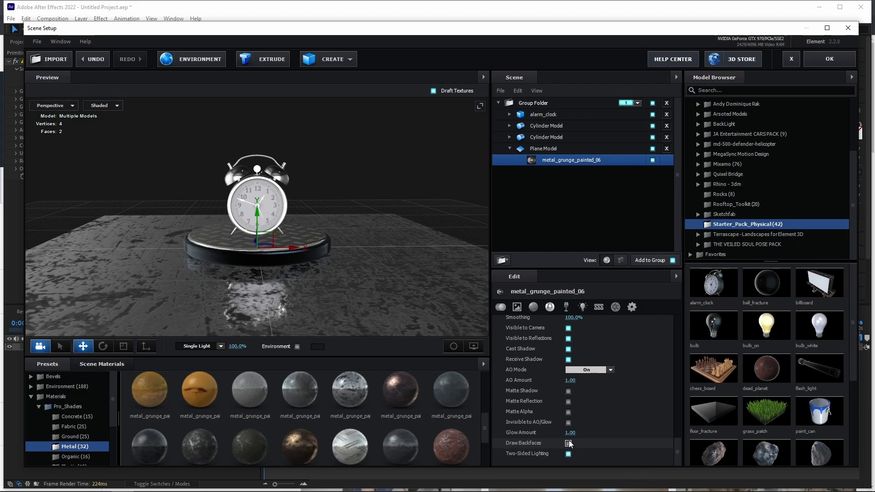
pyautogui.moveTo(303, 301); pyautogui.dragTo(356, 245)
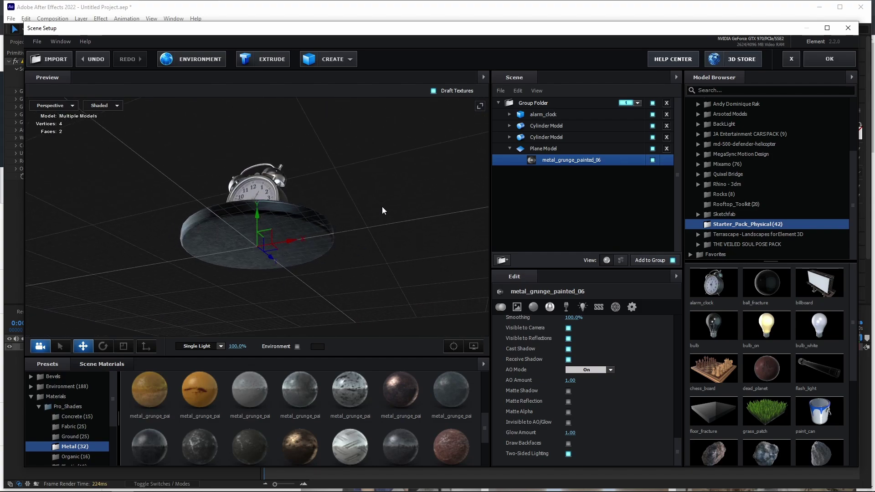
pyautogui.moveTo(382, 207)
pyautogui.mouseDown()
pyautogui.moveTo(383, 224)
pyautogui.moveTo(364, 229)
pyautogui.moveTo(394, 206)
pyautogui.moveTo(393, 196)
pyautogui.mouseUp()
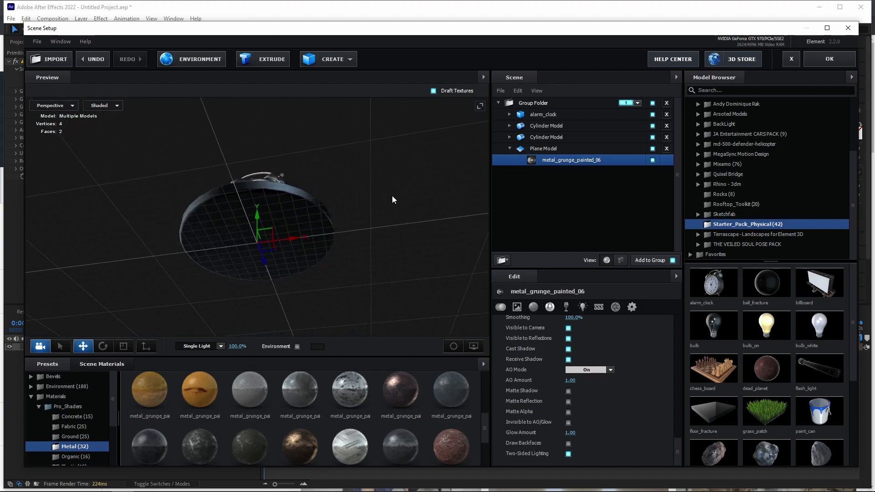
pyautogui.click(568, 444)
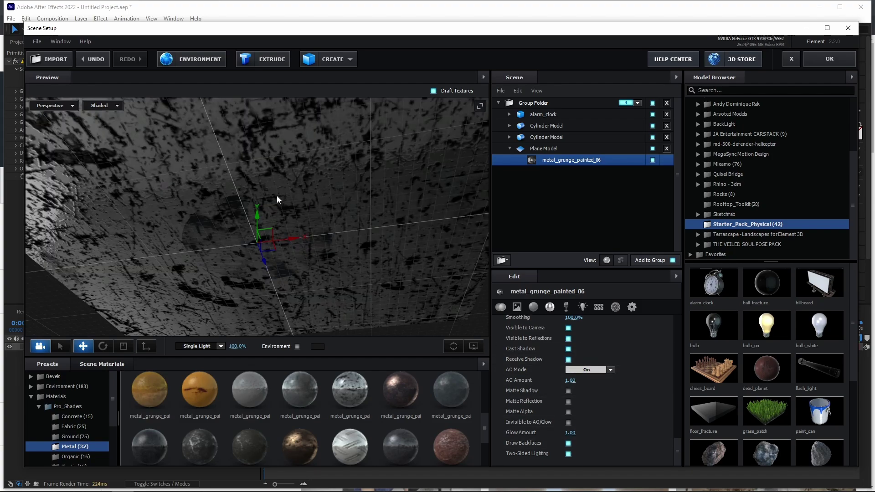
pyautogui.moveTo(294, 125); pyautogui.dragTo(299, 177)
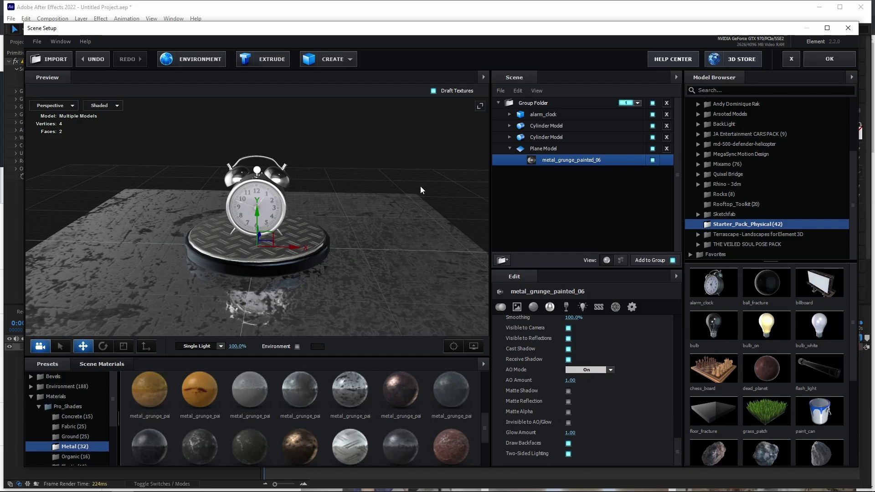
# Step: Add a box model with its Alignment set to Bottom
pyautogui.click(350, 59)
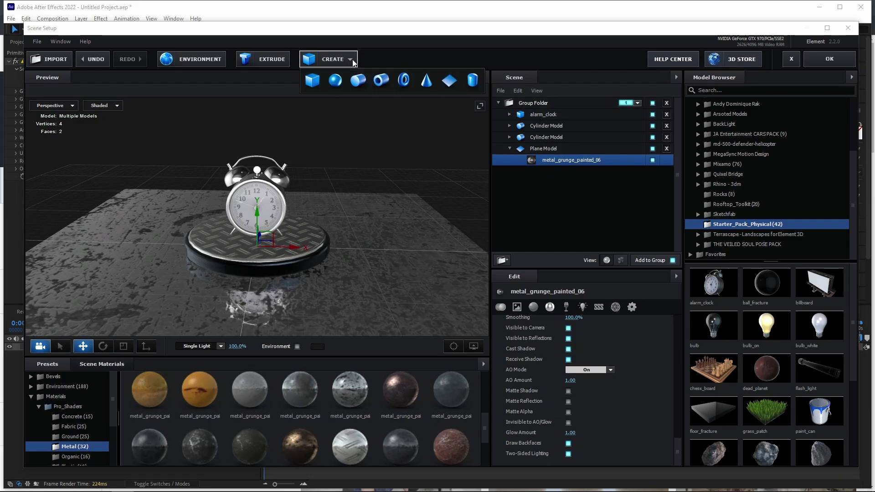
pyautogui.click(313, 81)
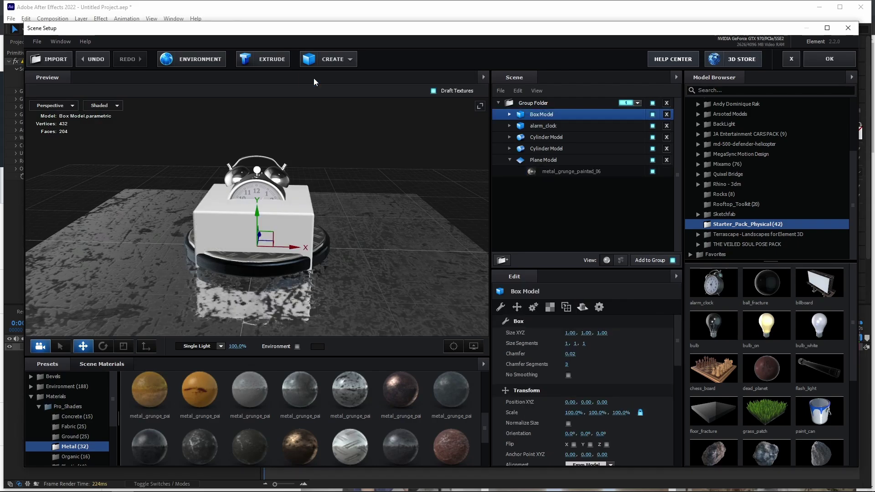
pyautogui.scroll(-3, 562, 375)
pyautogui.scroll(3, 589, 385)
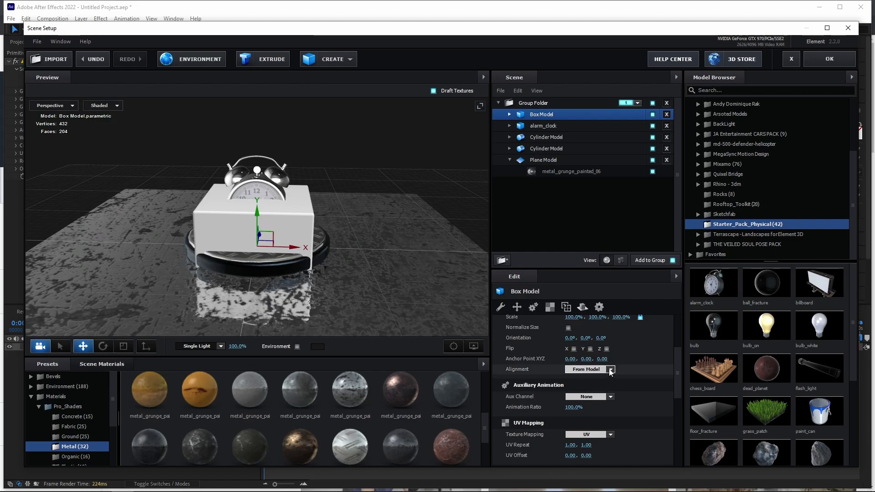
pyautogui.click(592, 369)
pyautogui.click(590, 401)
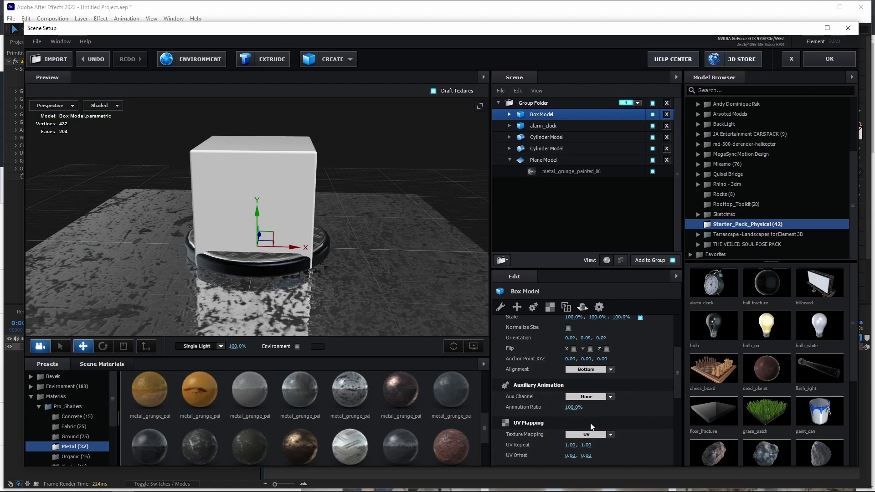
# Step: Scale the box up to 153% so it surrounds the turntable and clock
pyautogui.scroll(5, 587, 360)
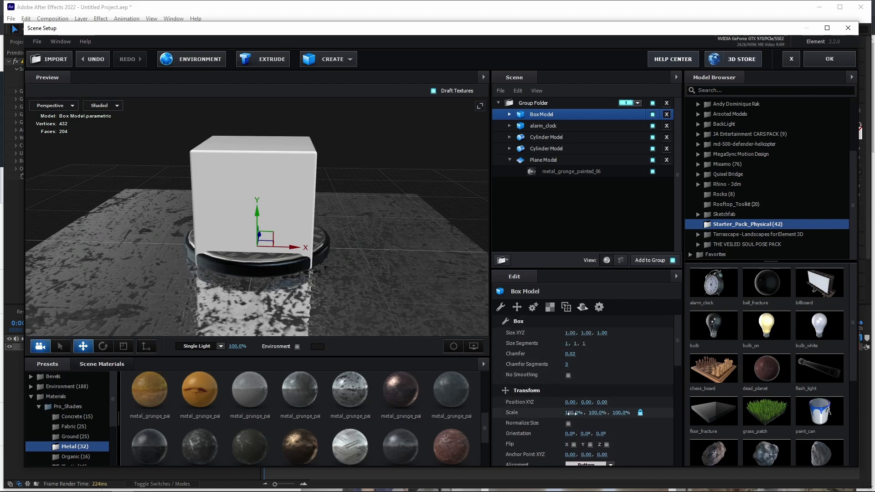
pyautogui.moveTo(570, 413); pyautogui.dragTo(613, 410)
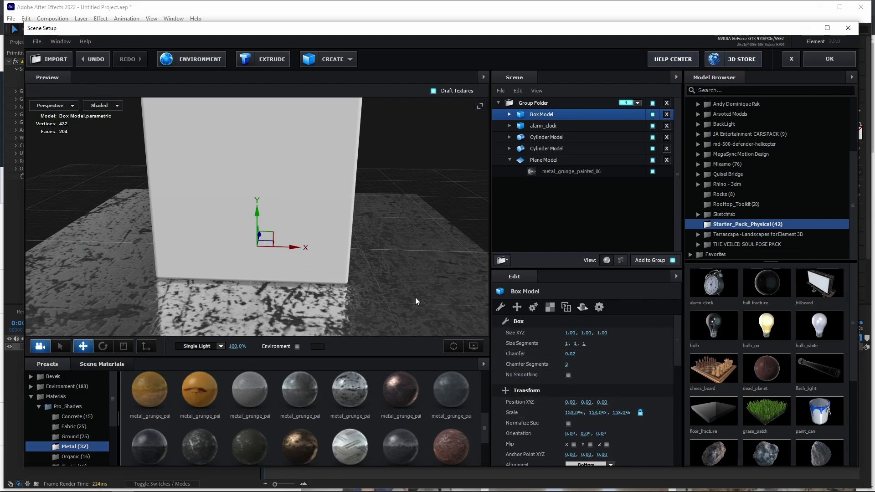
pyautogui.moveTo(414, 297); pyautogui.dragTo(374, 285)
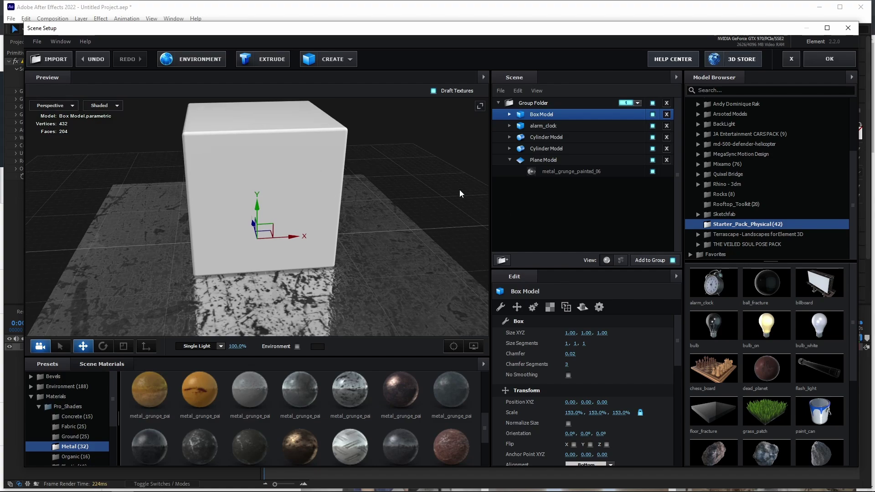
# Step: Drag the Physical Glass preset onto the Box Model's Default material
pyautogui.click(509, 115)
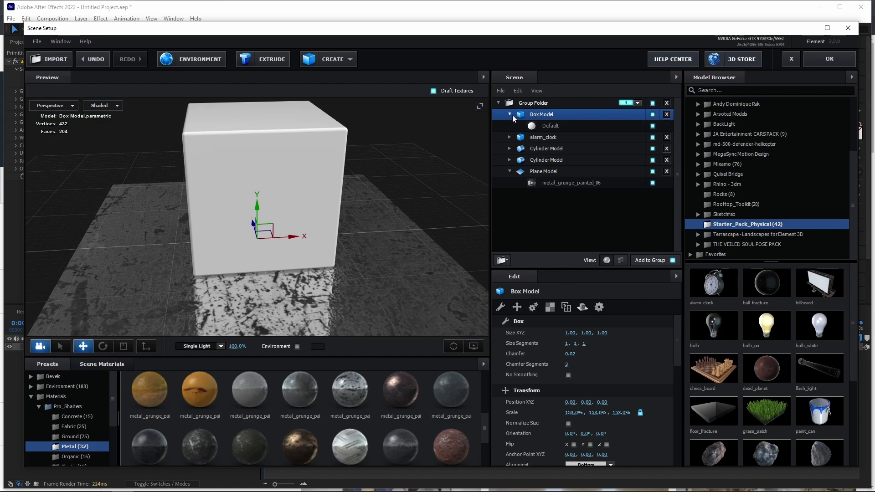
pyautogui.click(554, 125)
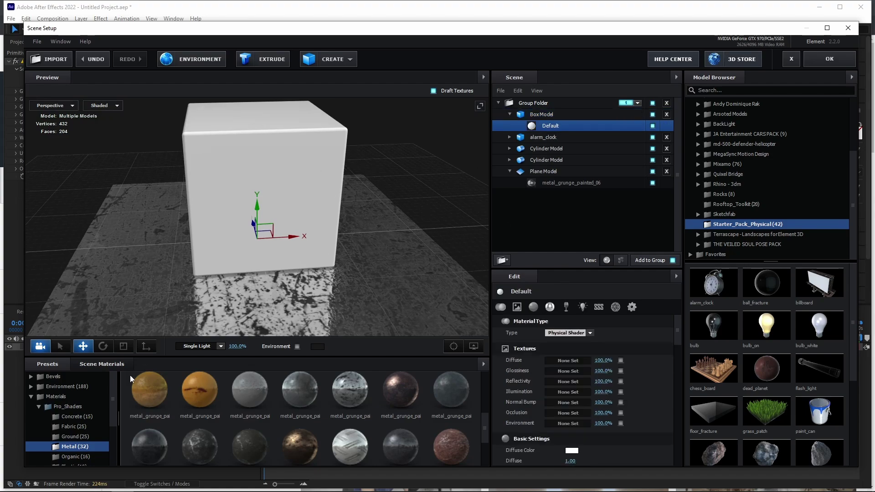
pyautogui.scroll(-2, 73, 411)
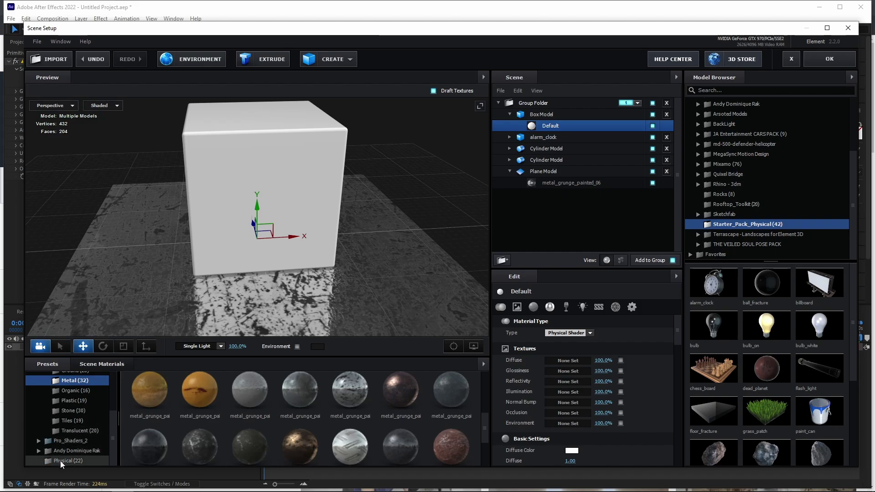
pyautogui.click(60, 460)
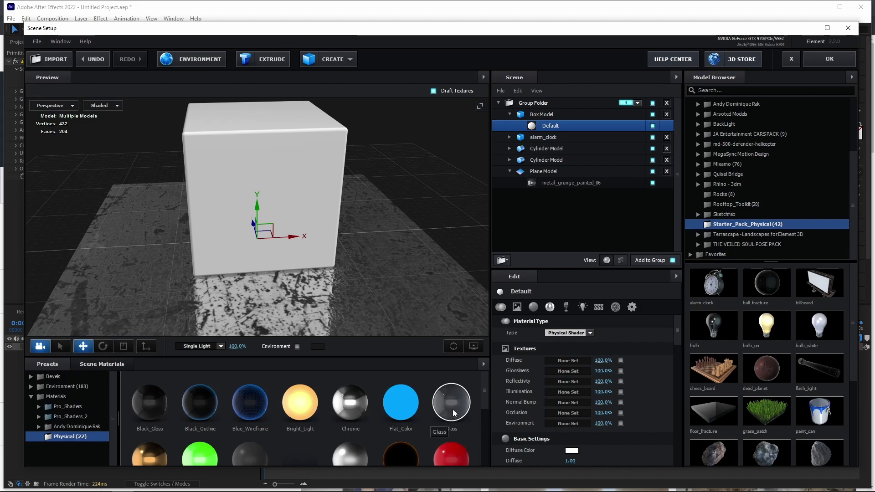
pyautogui.moveTo(453, 409); pyautogui.dragTo(554, 127)
pyautogui.moveTo(226, 263); pyautogui.dragTo(326, 255)
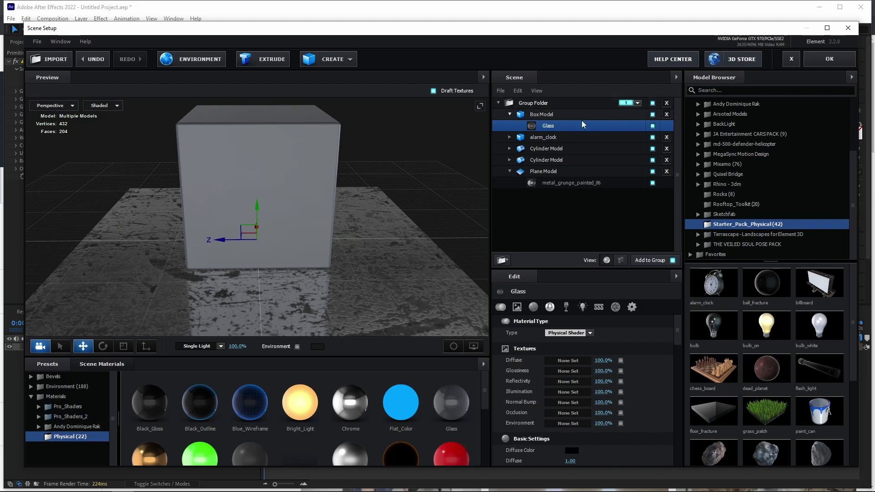
# Step: Set the Glass material's Blend Mode to Add after briefly trying Screen
pyautogui.click(631, 307)
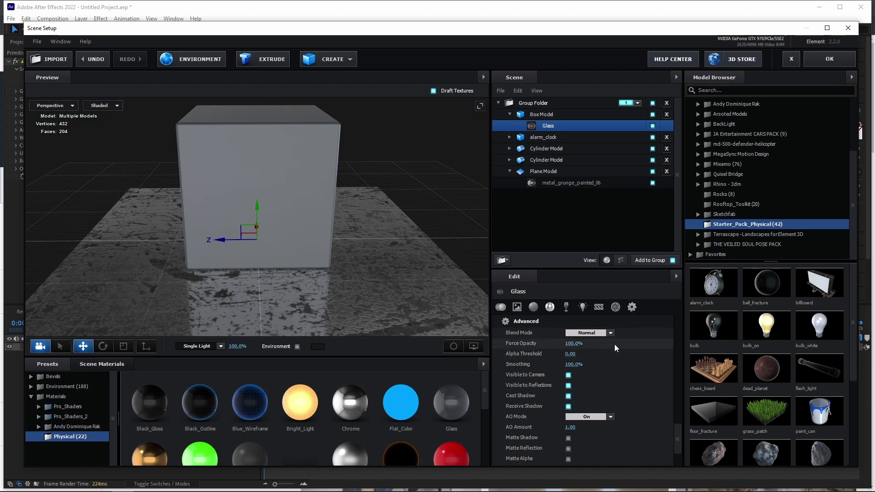
pyautogui.click(610, 333)
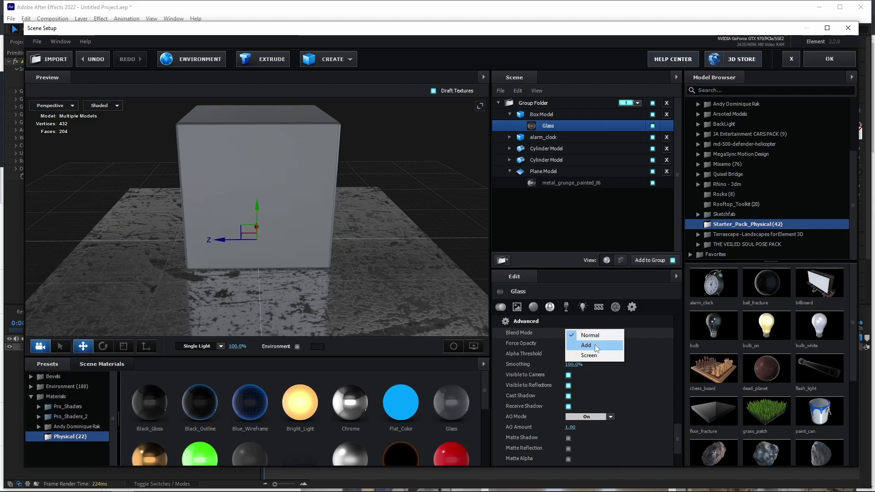
pyautogui.click(595, 345)
pyautogui.click(610, 333)
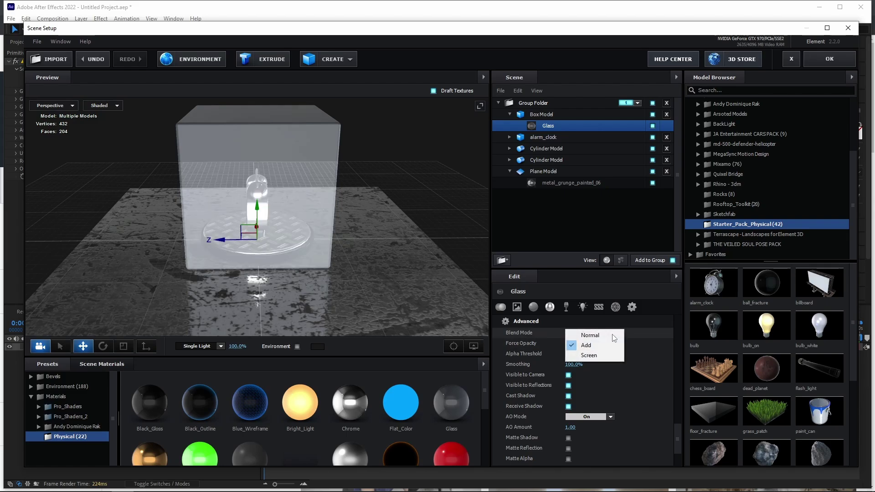
pyautogui.click(595, 356)
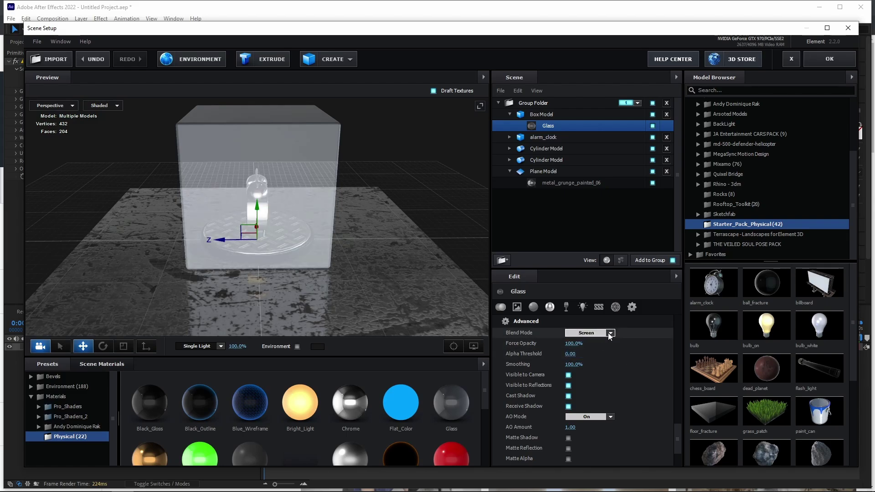
pyautogui.click(608, 332)
pyautogui.click(598, 345)
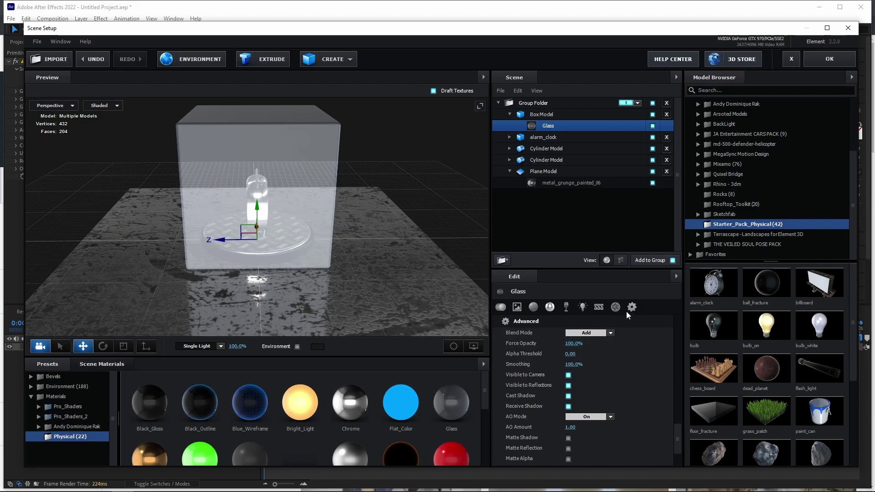
# Step: Enable Draw Backfaces on the glass box and orbit to check the result
pyautogui.moveTo(298, 269); pyautogui.dragTo(237, 284)
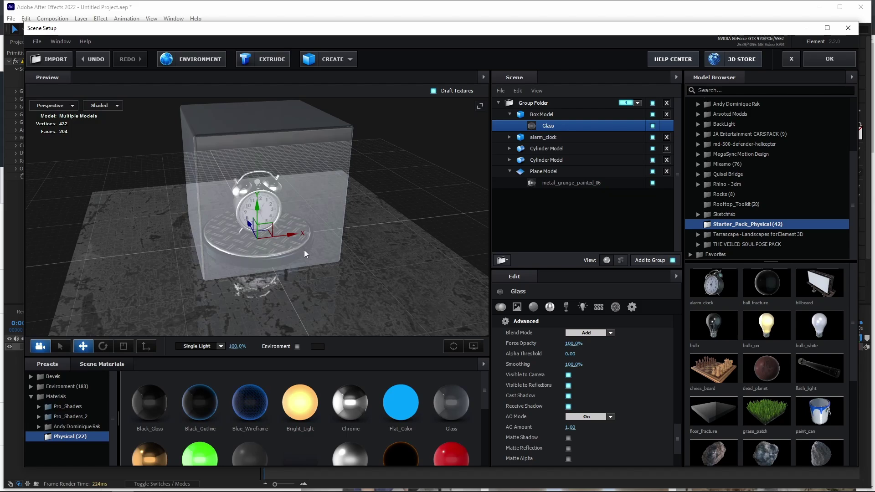
pyautogui.moveTo(304, 250); pyautogui.dragTo(305, 235)
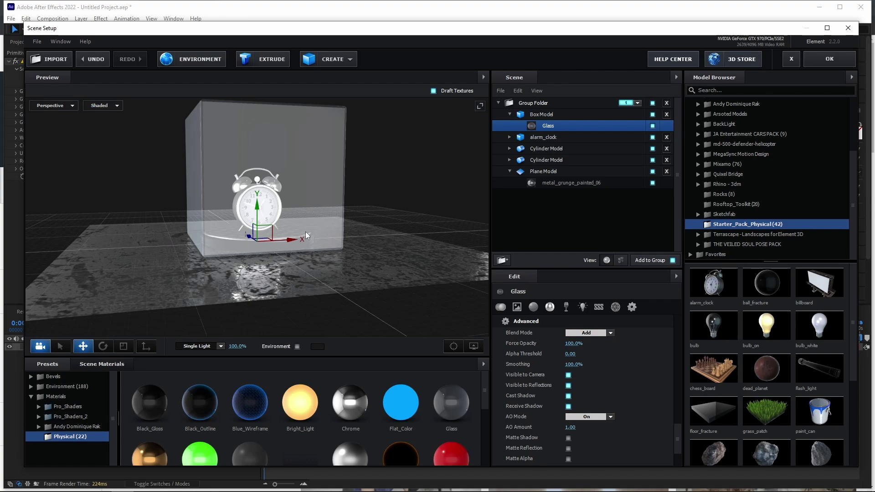
pyautogui.moveTo(303, 234); pyautogui.dragTo(276, 244)
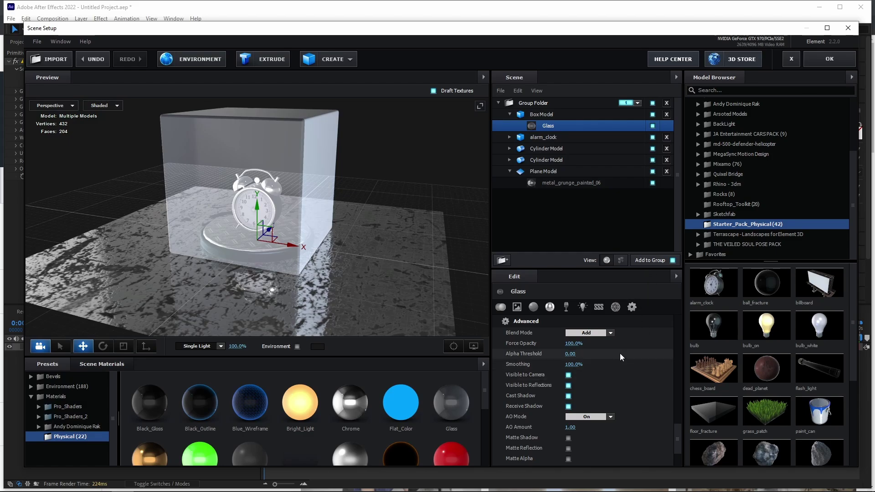
pyautogui.scroll(-3, 622, 357)
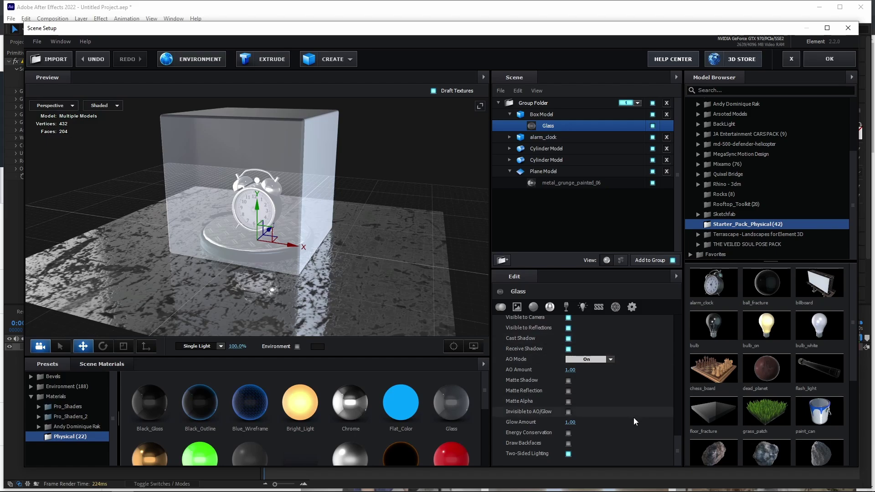
pyautogui.click(569, 443)
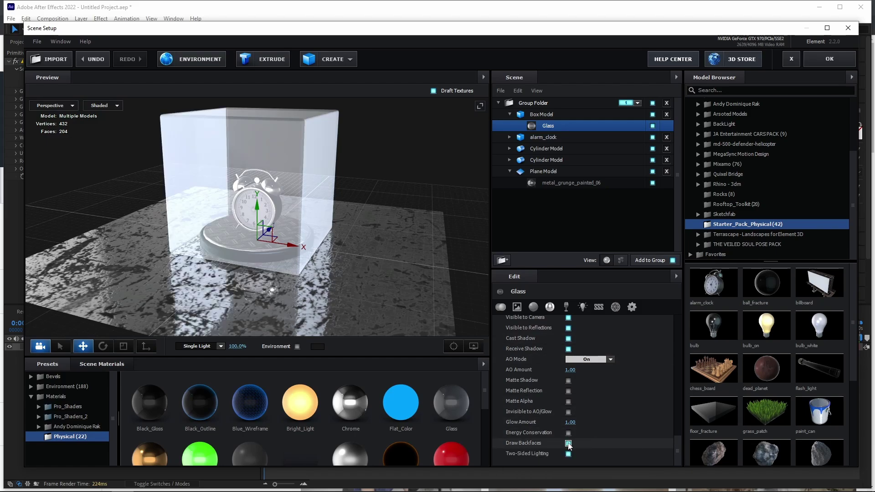
pyautogui.moveTo(235, 236); pyautogui.dragTo(281, 280)
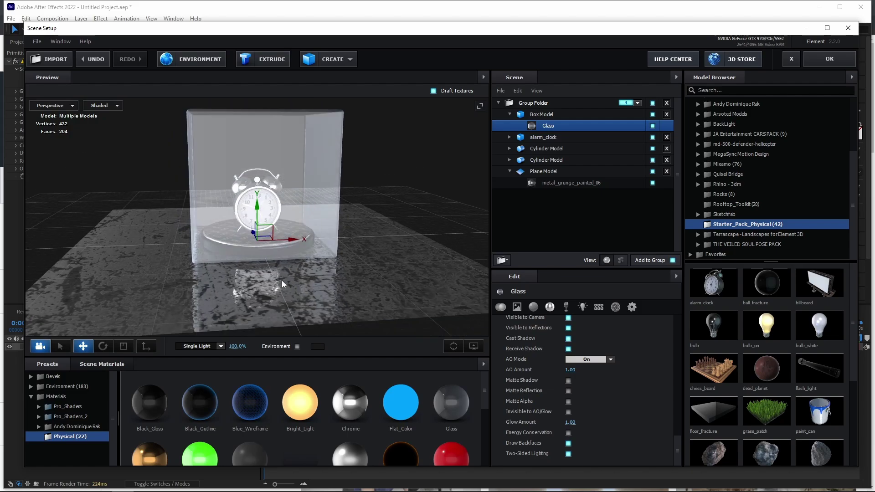
# Step: Replace the environment map with the Basic_2K_01.dds room panorama
pyautogui.click(190, 57)
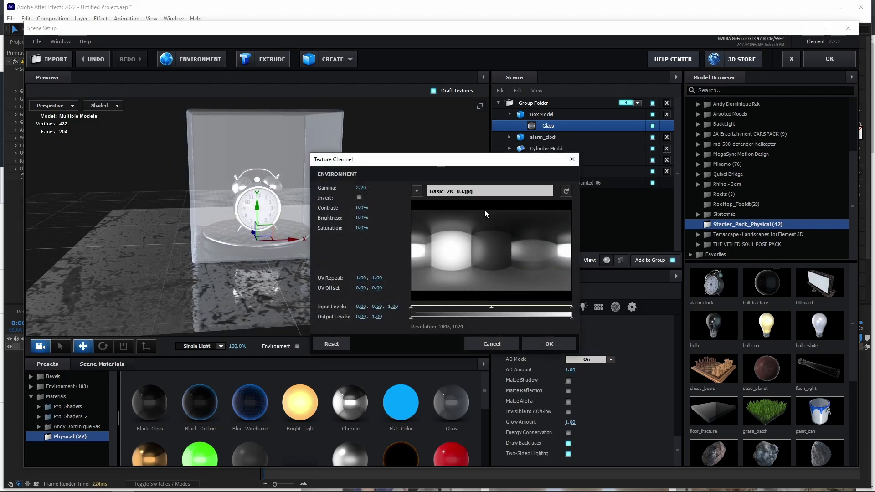
pyautogui.click(482, 189)
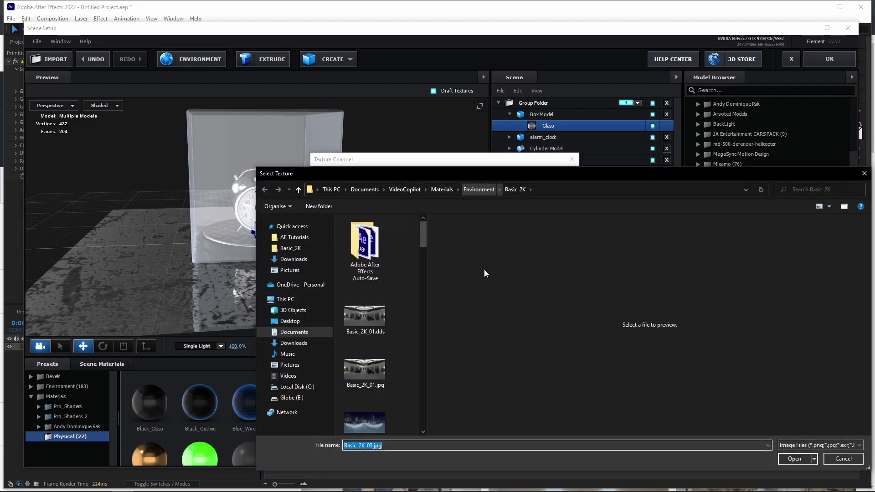
pyautogui.click(356, 321)
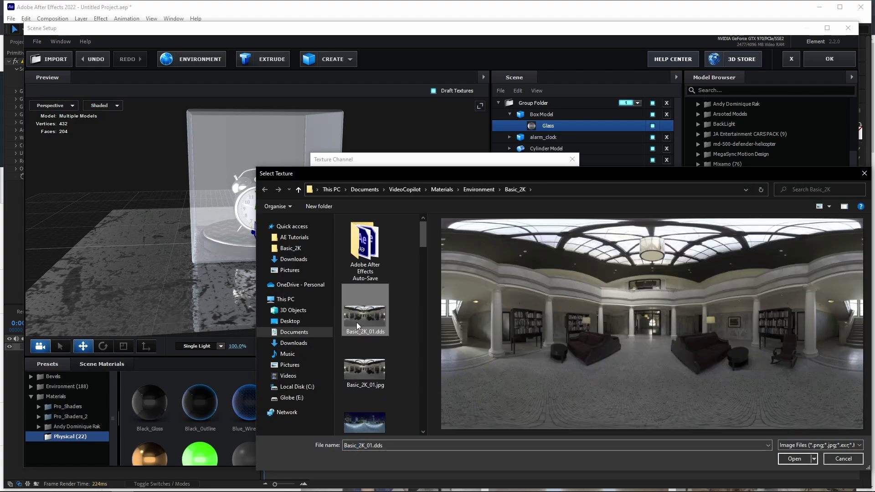
pyautogui.click(794, 459)
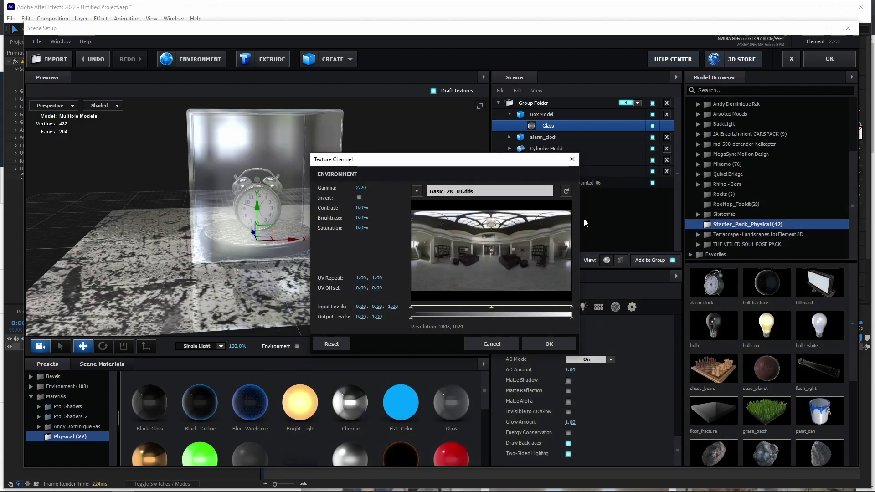
pyautogui.click(560, 343)
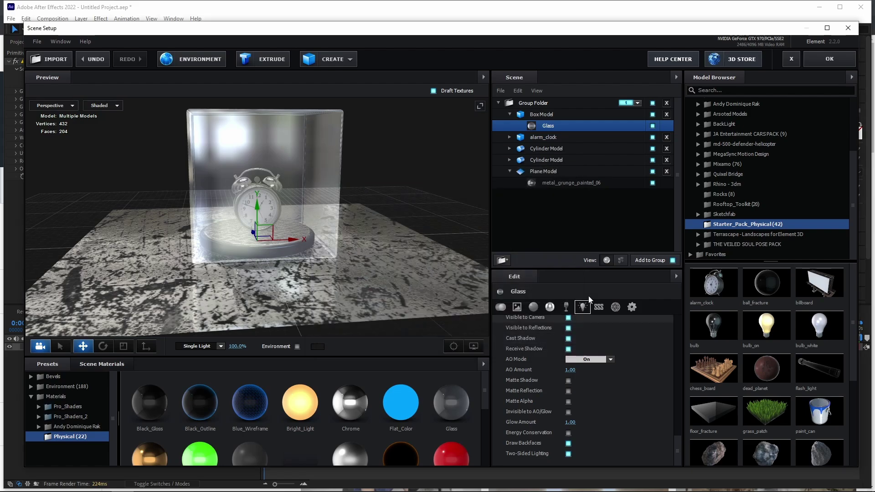
pyautogui.moveTo(403, 229)
pyautogui.mouseDown()
pyautogui.moveTo(374, 253)
pyautogui.moveTo(393, 259)
pyautogui.moveTo(402, 226)
pyautogui.mouseUp()
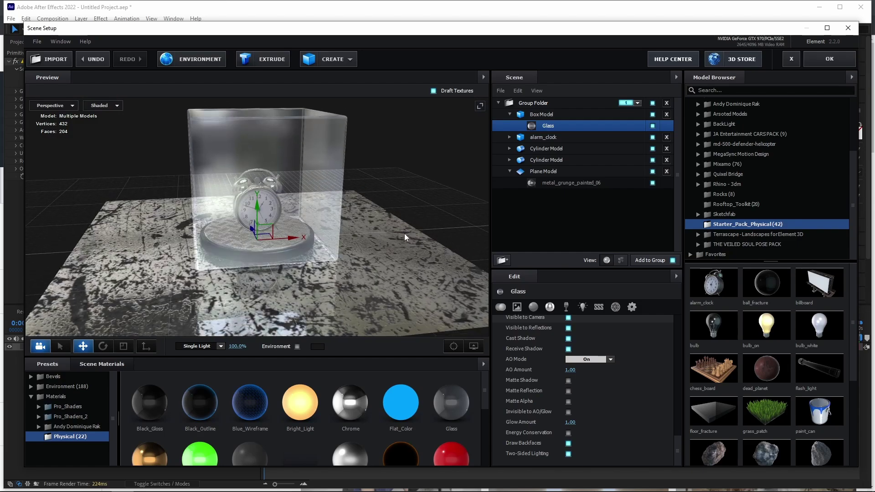
pyautogui.hotkey('ctrl', 'z')
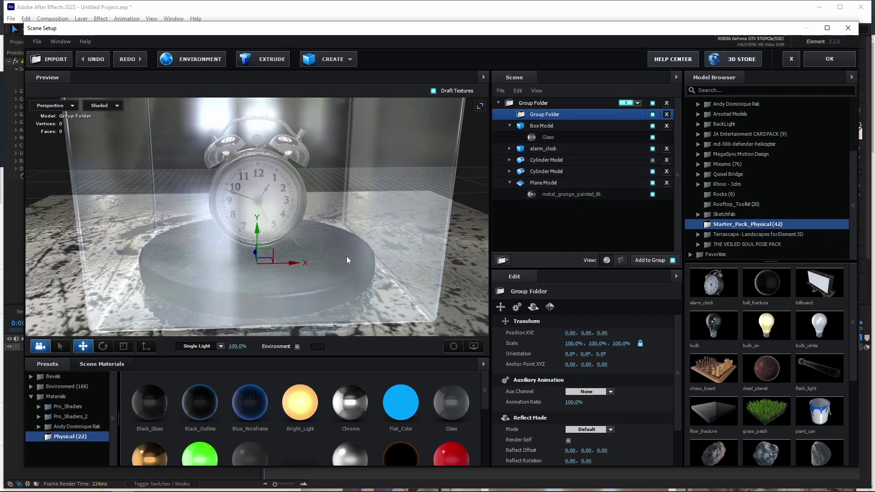
# Step: Make the Cylinder Model visible again beneath the alarm clock
pyautogui.moveTo(342, 260); pyautogui.dragTo(315, 262)
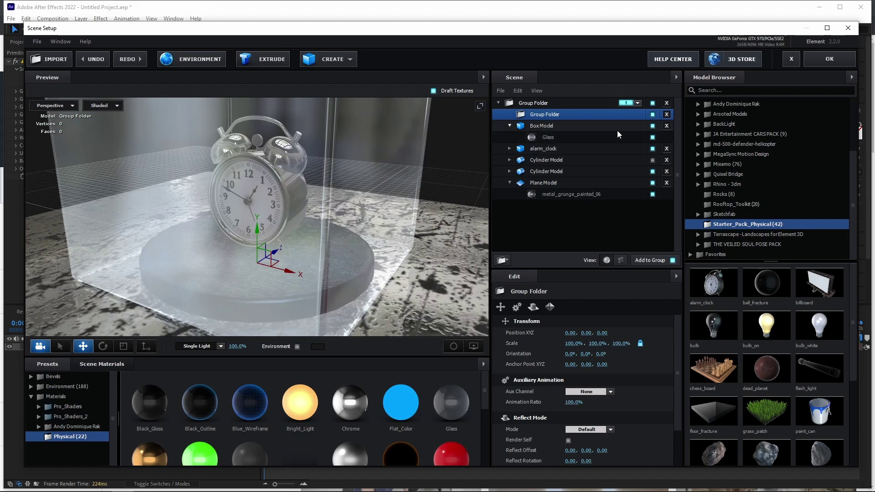
pyautogui.click(652, 161)
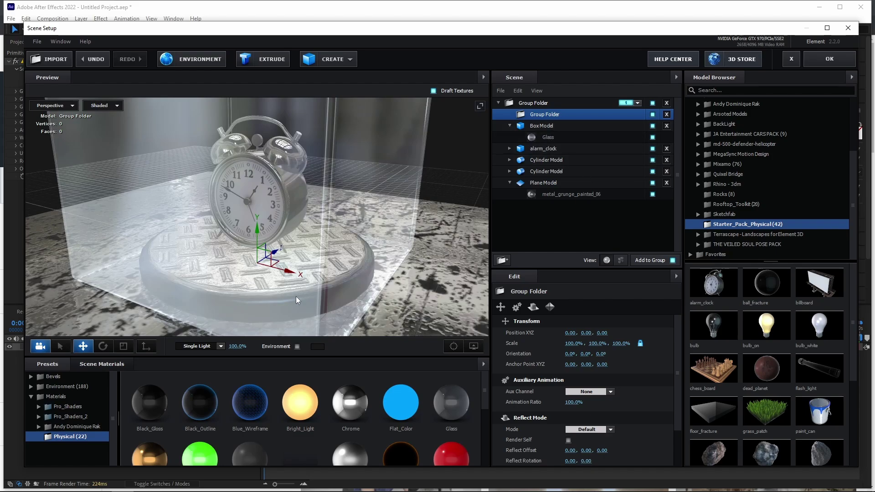
pyautogui.moveTo(296, 296)
pyautogui.mouseDown()
pyautogui.moveTo(310, 282)
pyautogui.moveTo(285, 288)
pyautogui.moveTo(310, 293)
pyautogui.mouseUp()
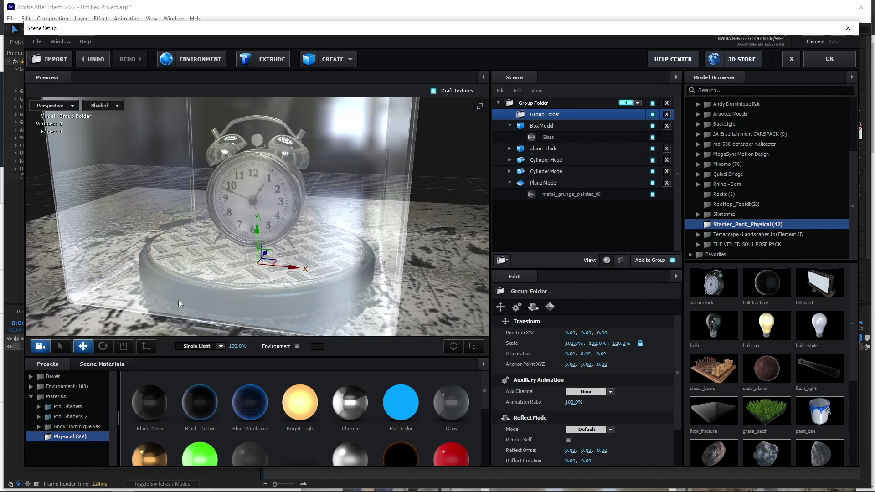
# Step: Review the Box Model, alarm_clock and Cylinder Model settings in the Scene list
pyautogui.click(543, 127)
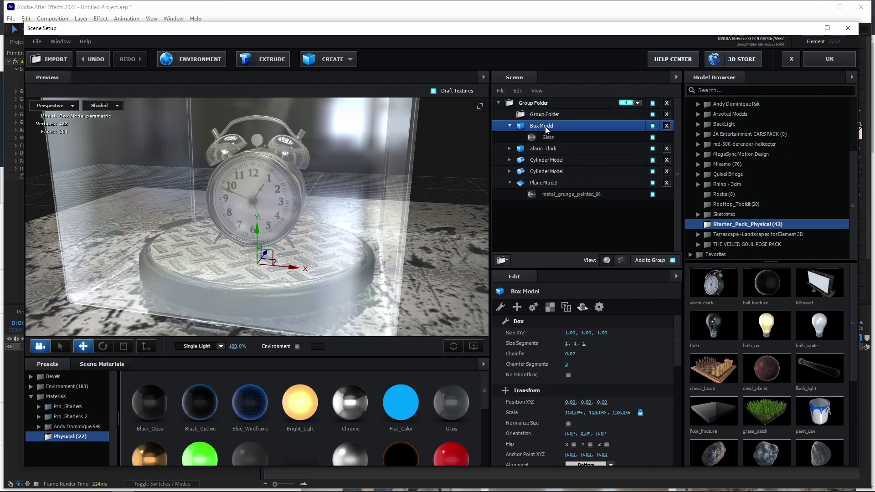
pyautogui.click(553, 150)
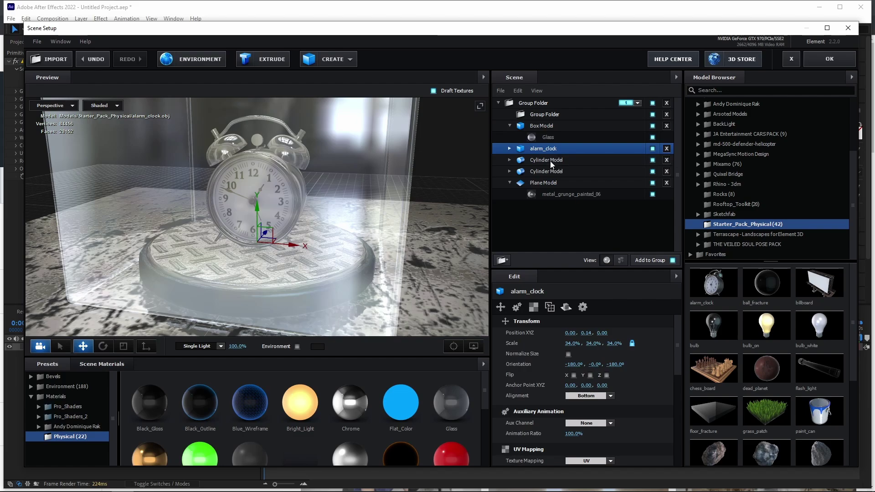
pyautogui.click(551, 160)
pyautogui.press('Up')
pyautogui.click(550, 160)
pyautogui.click(550, 152)
pyautogui.click(549, 159)
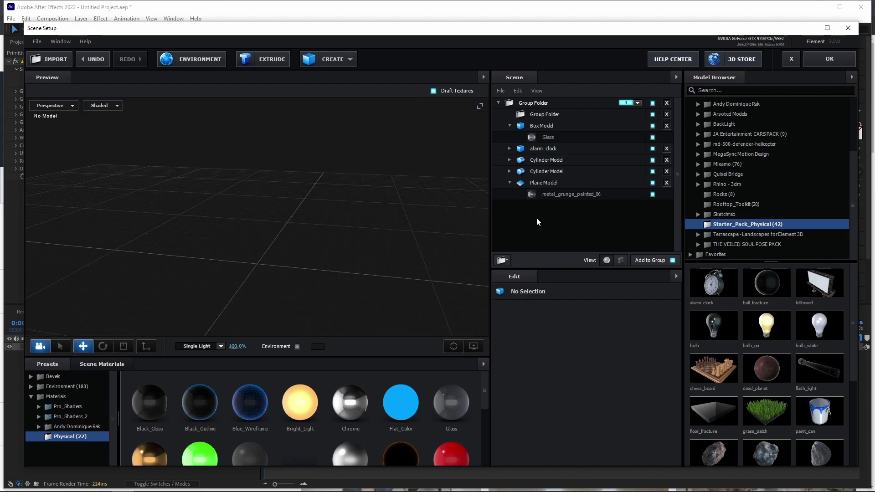
# Step: Create a new Group Folder and make it a top-level group
pyautogui.click(542, 149)
pyautogui.click(545, 160)
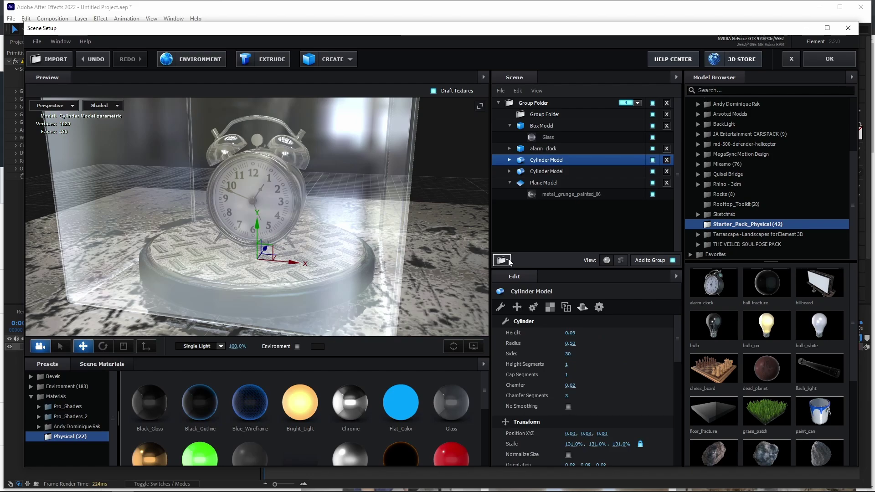
pyautogui.click(502, 260)
pyautogui.moveTo(538, 115); pyautogui.dragTo(530, 222)
# Step: Move the alarm_clock and the visible Cylinder Model into the new group
pyautogui.click(550, 160)
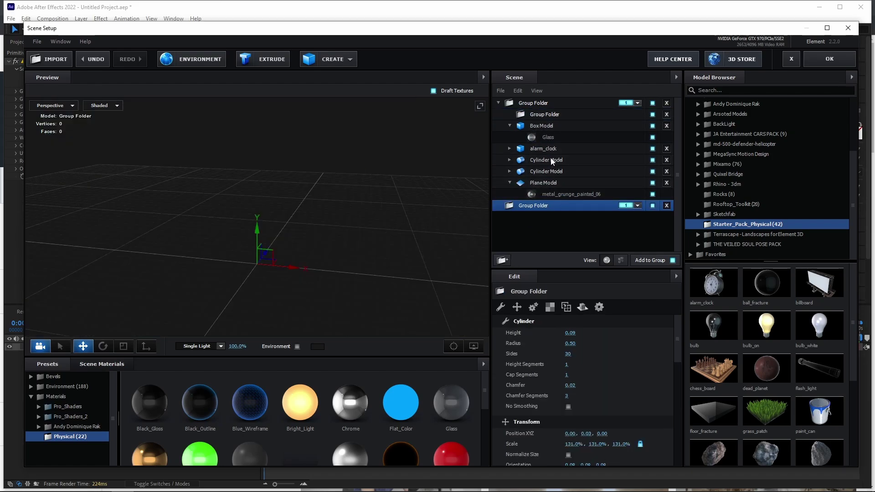
pyautogui.click(548, 148)
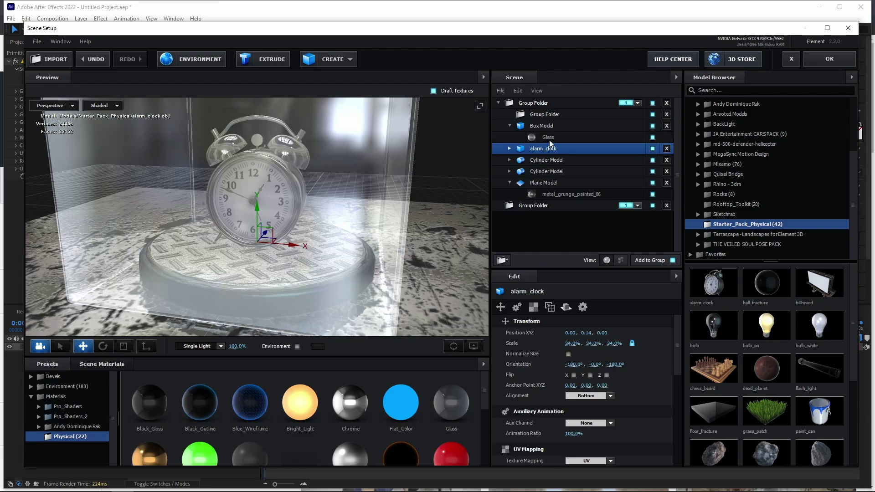
pyautogui.click(653, 160)
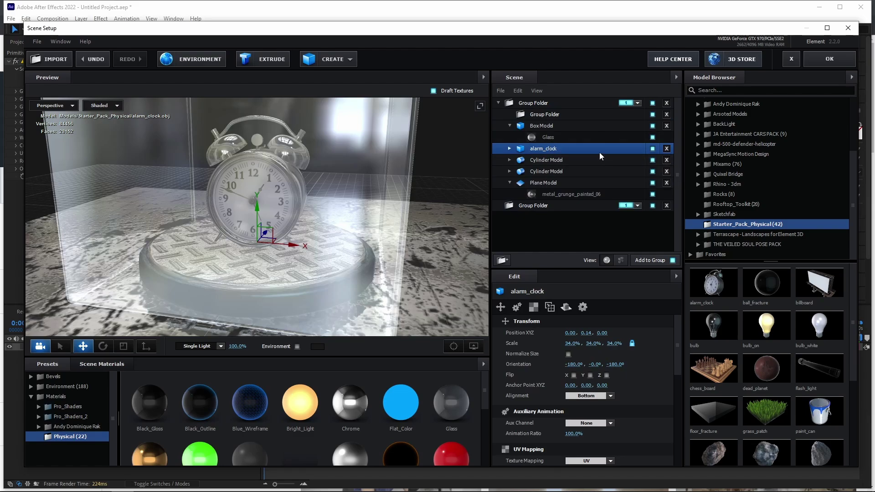
pyautogui.keyDown('ctrl'); pyautogui.click(550, 160); pyautogui.keyUp('ctrl')
pyautogui.moveTo(551, 151); pyautogui.dragTo(539, 208)
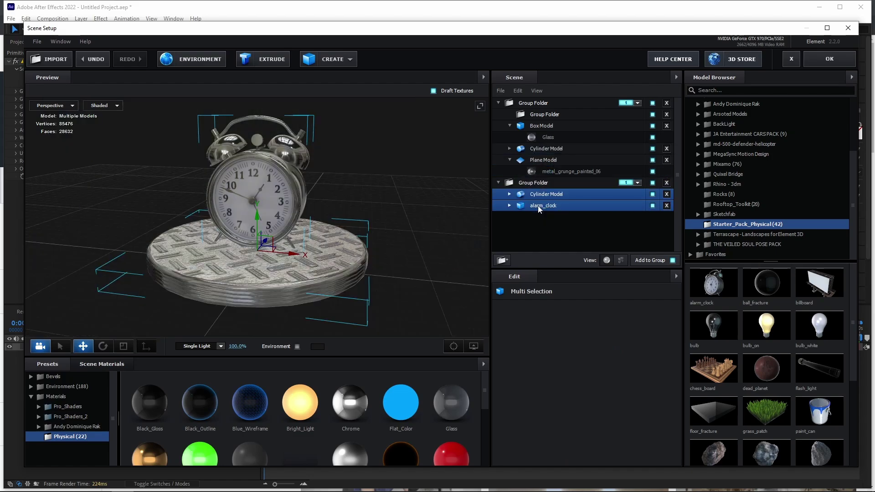
# Step: Assign the second group to channel 2 and apply the scene
pyautogui.click(638, 182)
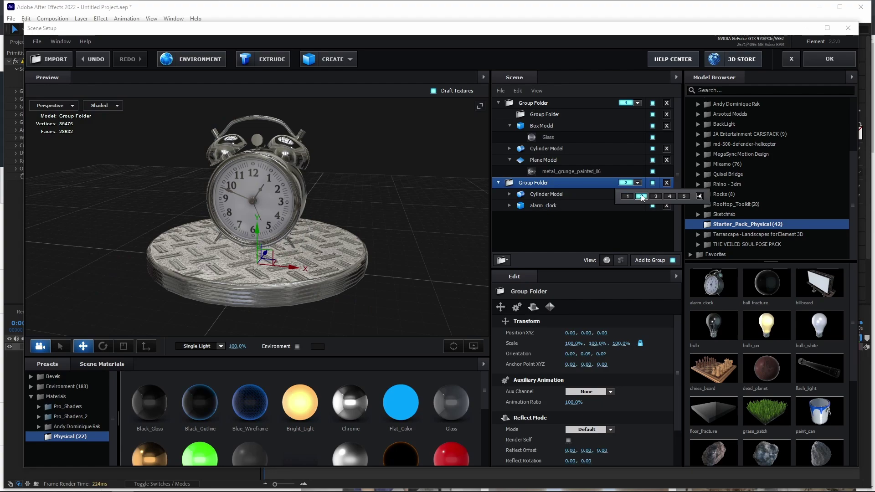
pyautogui.click(565, 172)
pyautogui.click(536, 105)
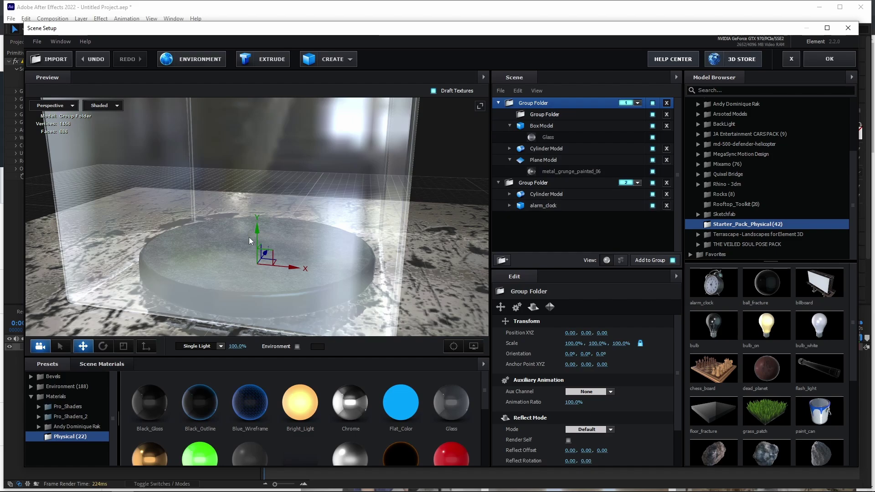
pyautogui.moveTo(267, 286); pyautogui.dragTo(322, 289)
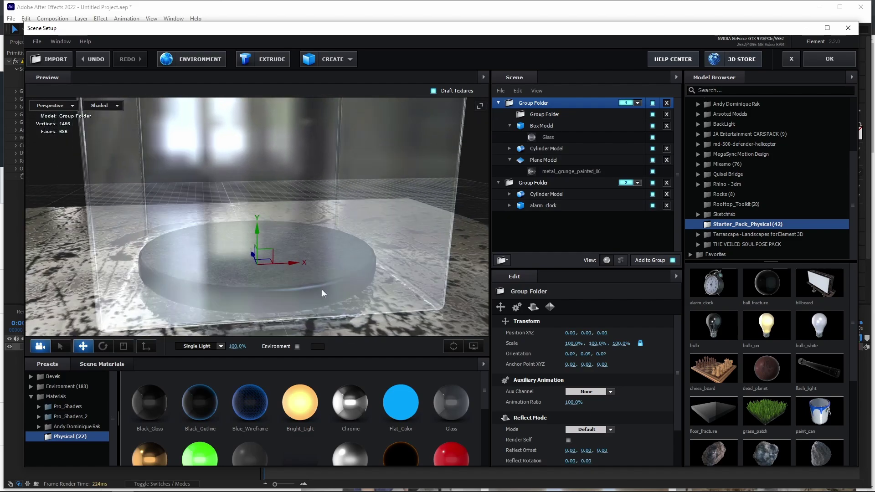
pyautogui.click(544, 183)
pyautogui.click(829, 59)
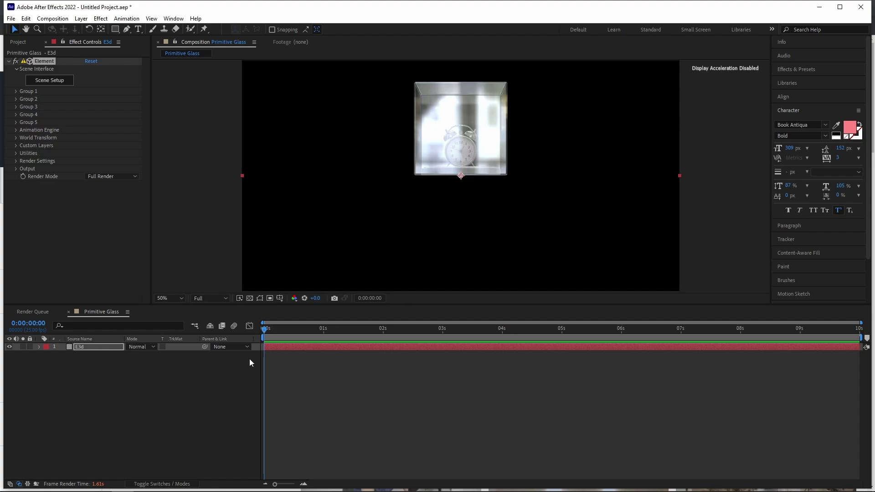
# Step: Add Camera 1 to the Primitive Glass composition with default settings
pyautogui.rightClick(116, 390)
pyautogui.moveTo(215, 280)
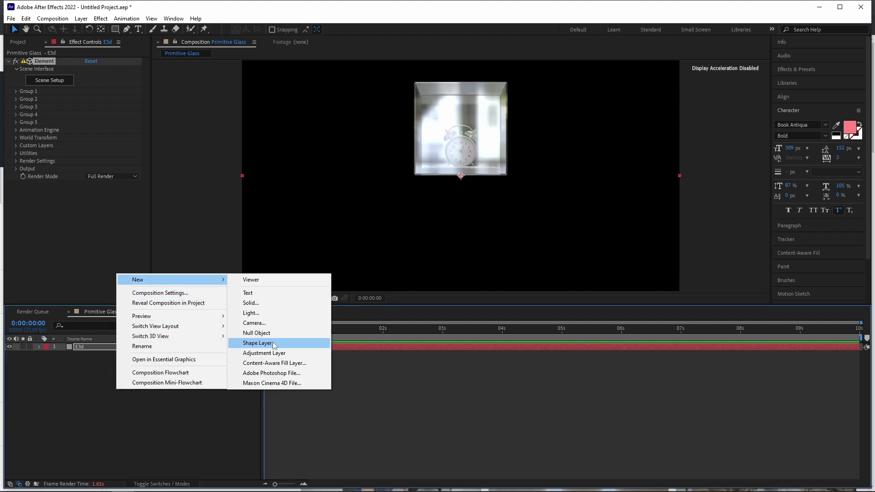
pyautogui.click(275, 323)
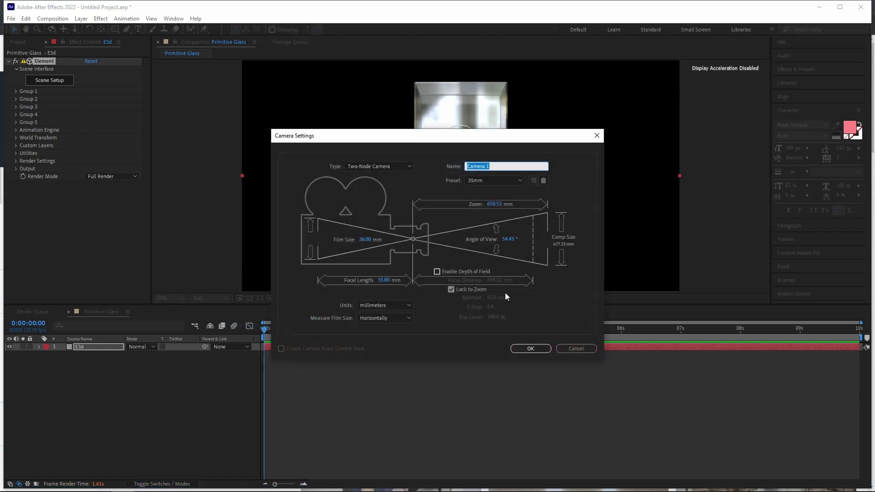
pyautogui.click(541, 353)
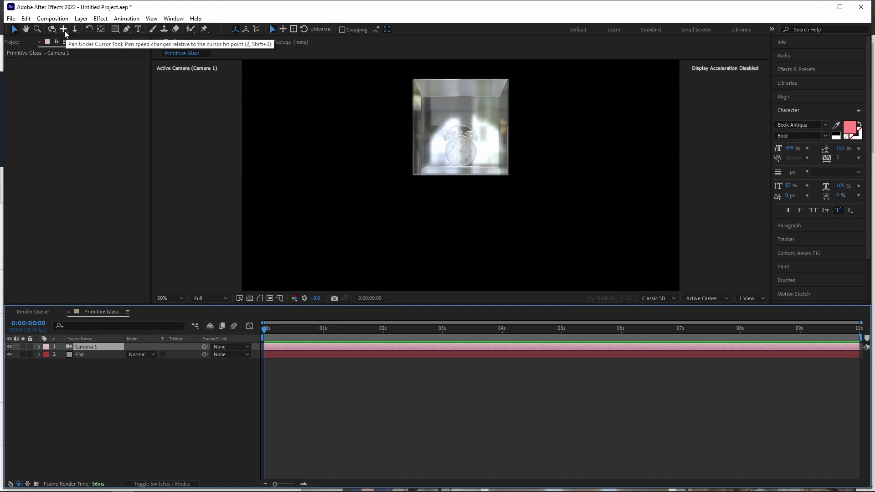
# Step: Pan, orbit and dolly Camera 1 closer so the glass cube fills the frame
pyautogui.click(63, 30)
pyautogui.moveTo(423, 119); pyautogui.dragTo(438, 171)
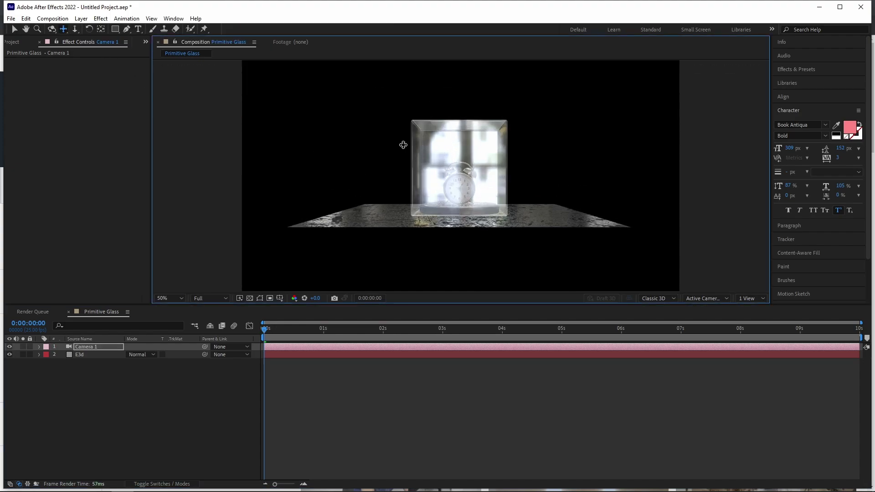
pyautogui.click(52, 29)
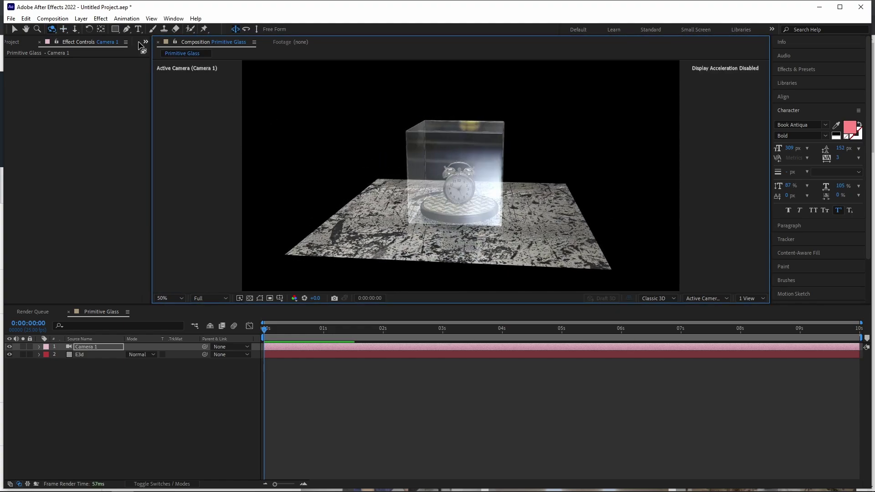
pyautogui.click(75, 29)
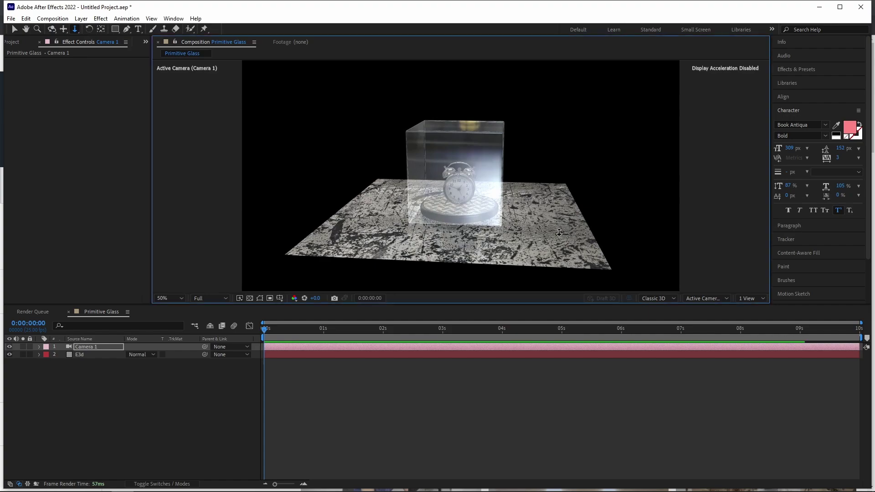
pyautogui.moveTo(590, 221); pyautogui.dragTo(581, 175)
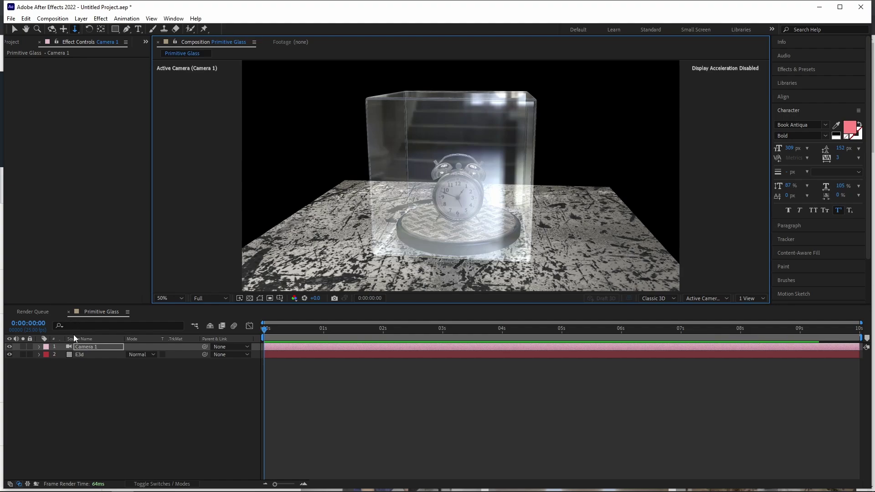
pyautogui.click(78, 354)
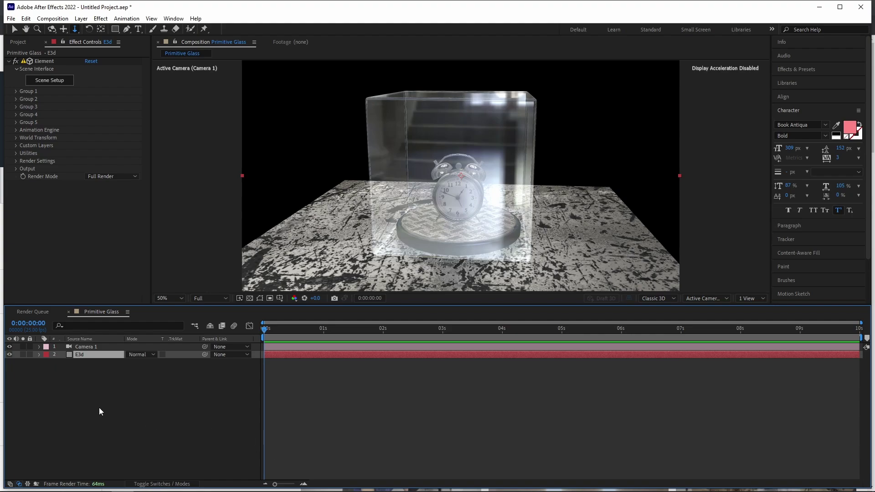
# Step: Create Parallel Light 1 with a pale pink colour, 9F8383
pyautogui.rightClick(83, 398)
pyautogui.moveTo(110, 289)
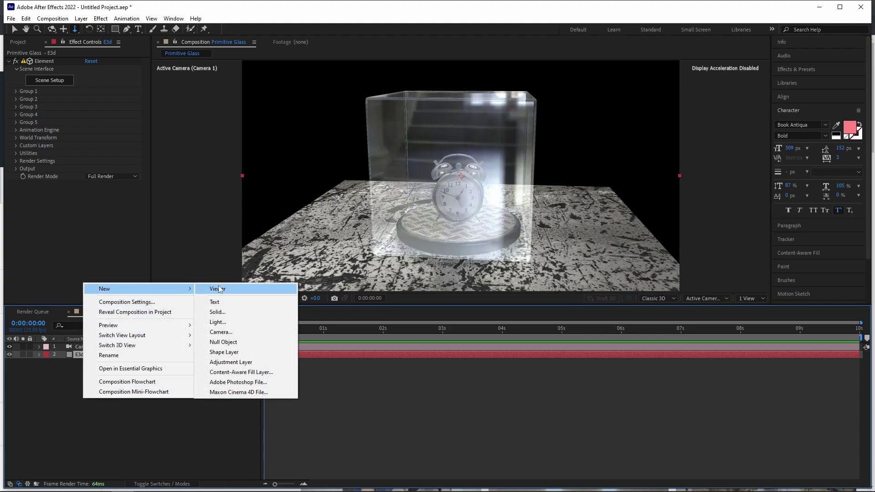
pyautogui.click(218, 322)
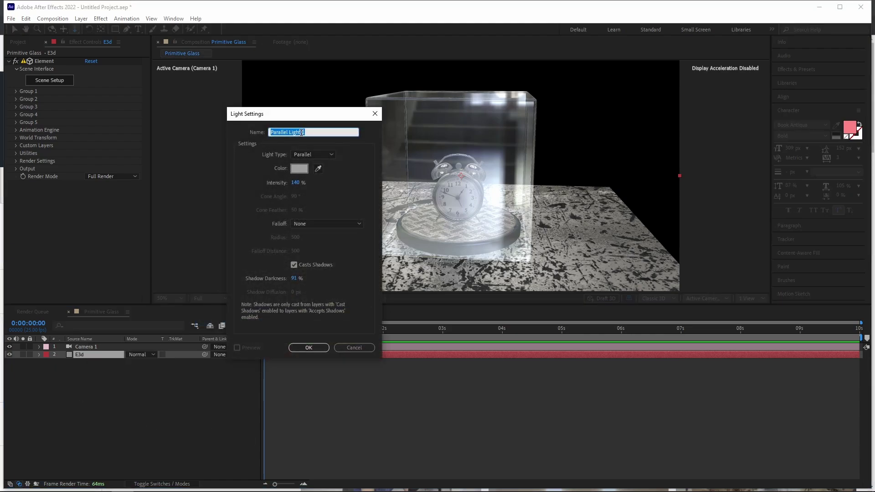
pyautogui.click(299, 168)
pyautogui.click(110, 167)
pyautogui.moveTo(110, 166); pyautogui.dragTo(96, 166)
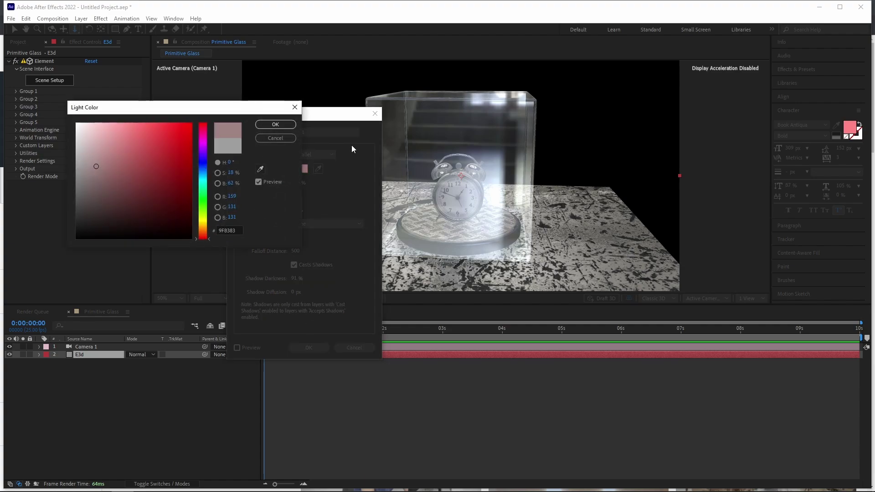
pyautogui.click(276, 126)
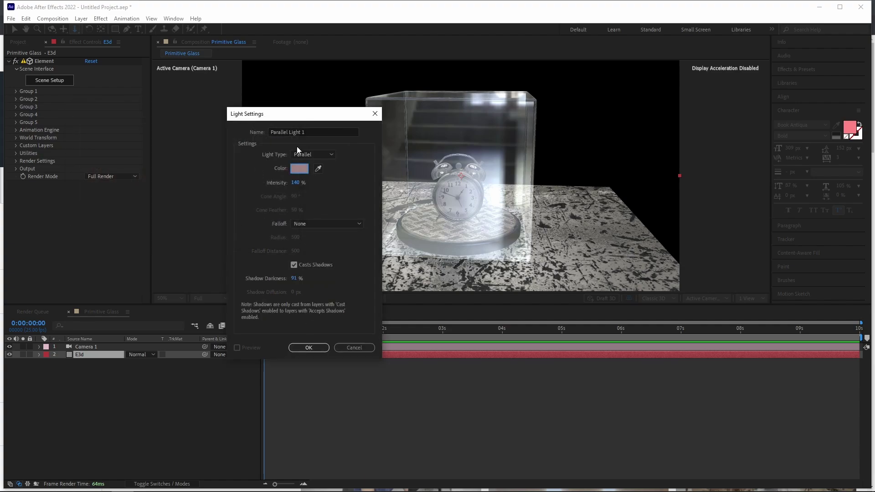
pyautogui.click(309, 348)
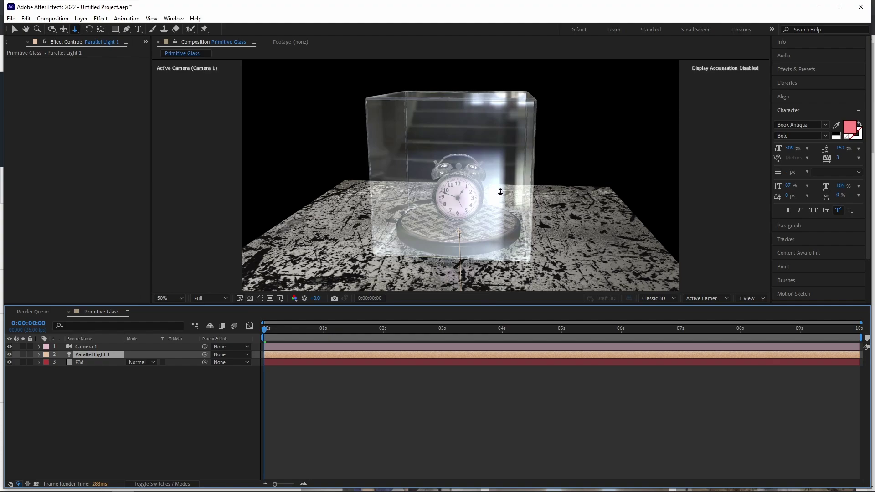
# Step: Move Parallel Light 1 high behind the cube, aim it down, and dolly back in
pyautogui.moveTo(500, 189); pyautogui.dragTo(500, 224)
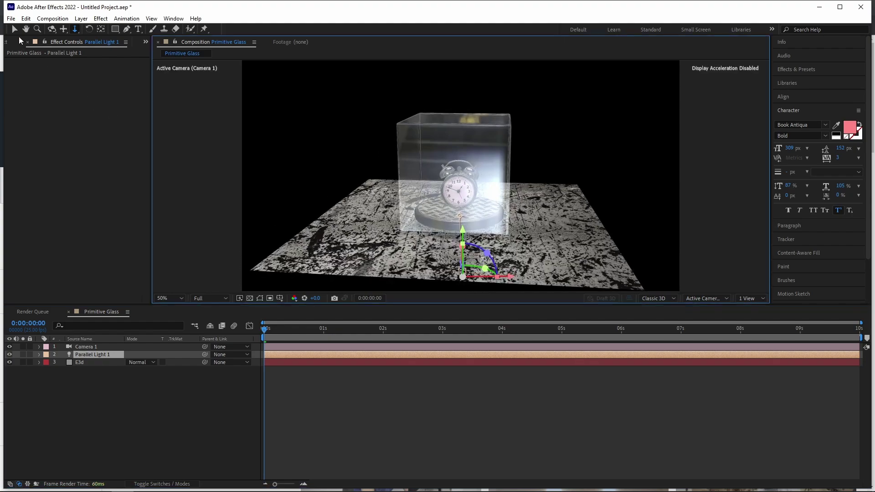
pyautogui.click(15, 28)
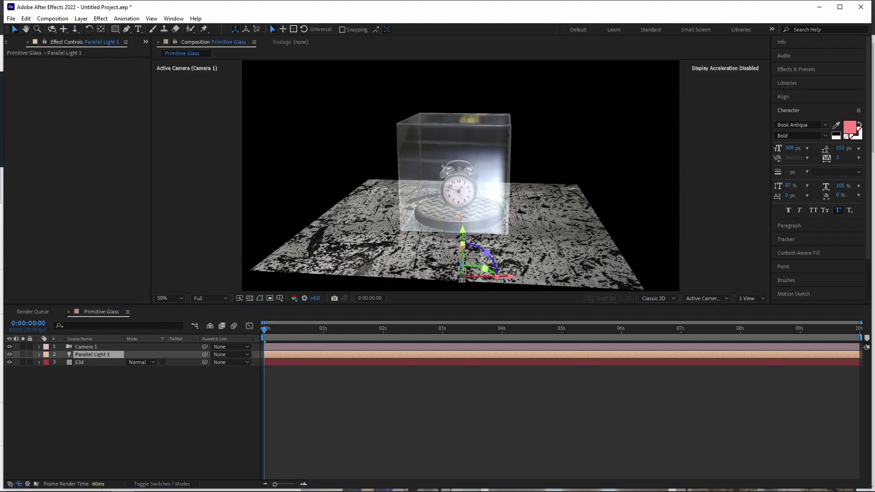
pyautogui.moveTo(458, 286); pyautogui.dragTo(577, 92)
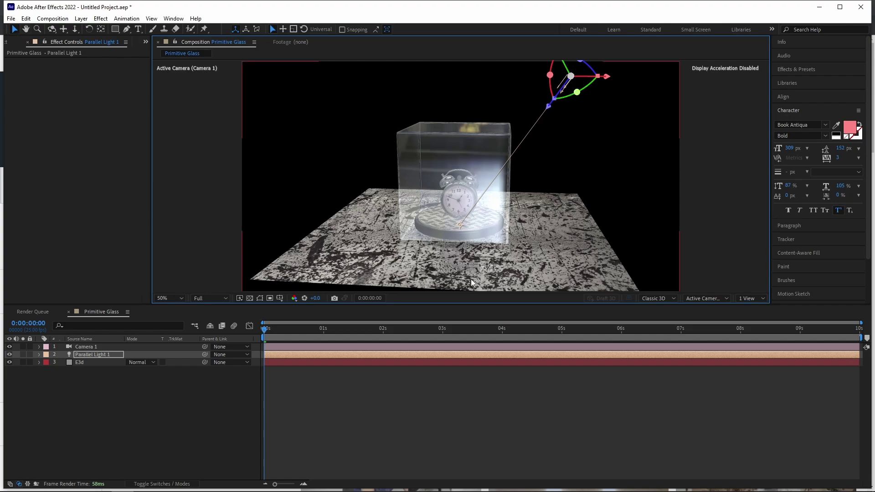
pyautogui.moveTo(456, 248); pyautogui.dragTo(441, 281)
pyautogui.click(75, 29)
pyautogui.moveTo(502, 233); pyautogui.dragTo(513, 221)
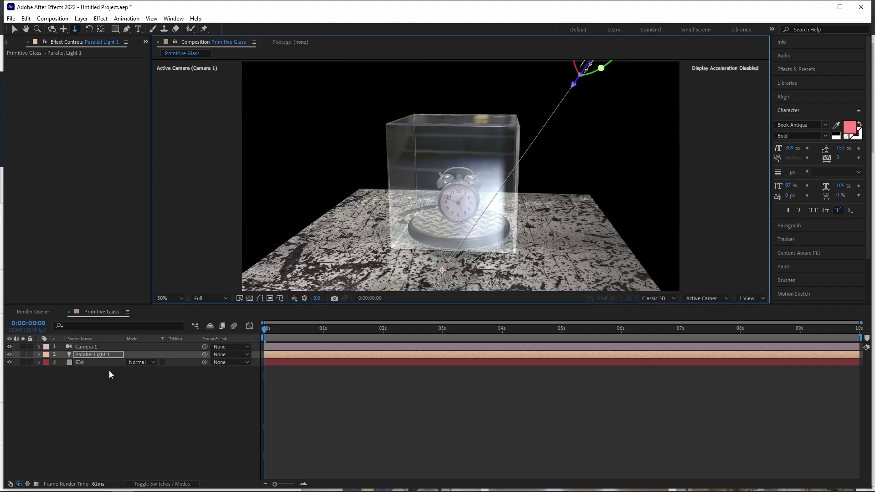
pyautogui.click(84, 363)
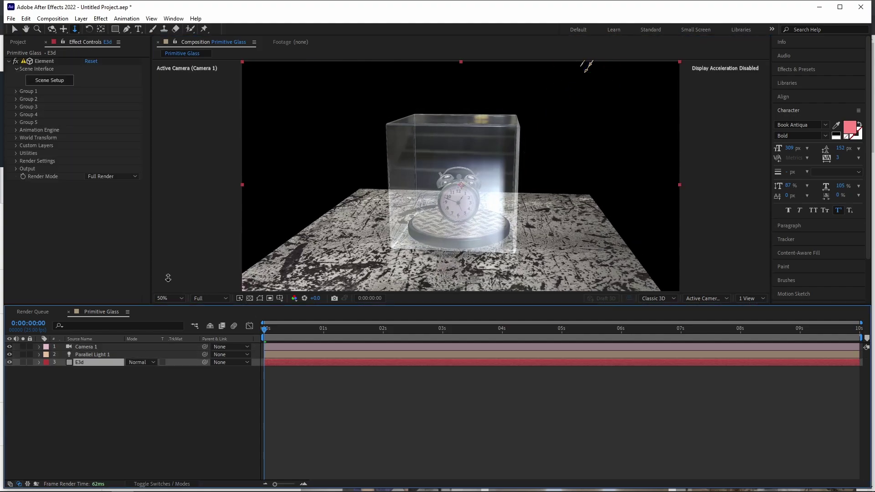
# Step: Turn on Physical Environment's Show in BG and lower its Exposure to 0.93
pyautogui.click(16, 160)
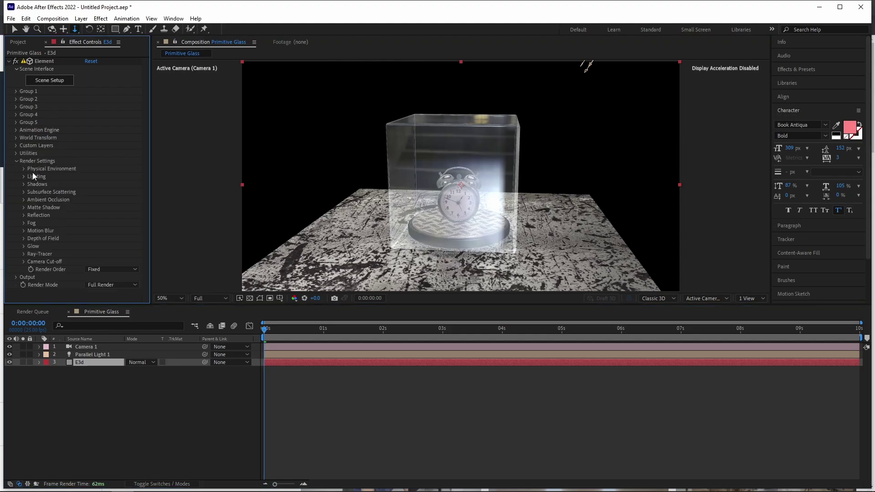
pyautogui.click(25, 168)
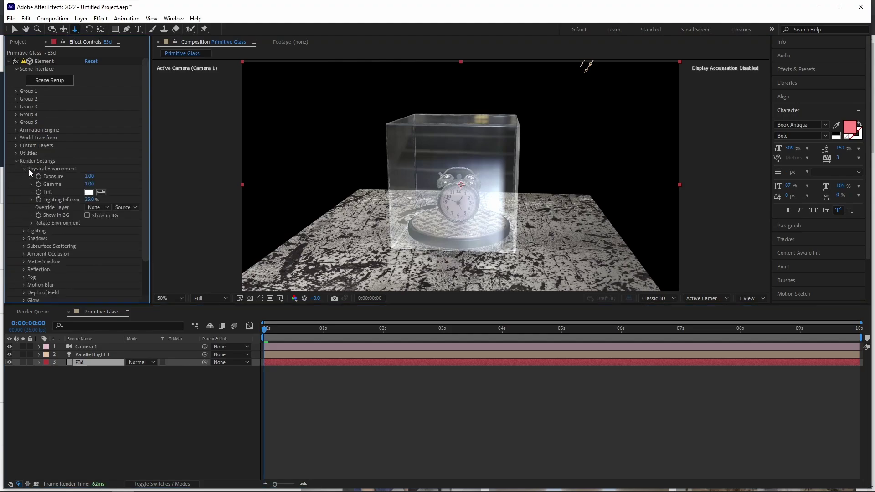
pyautogui.click(87, 216)
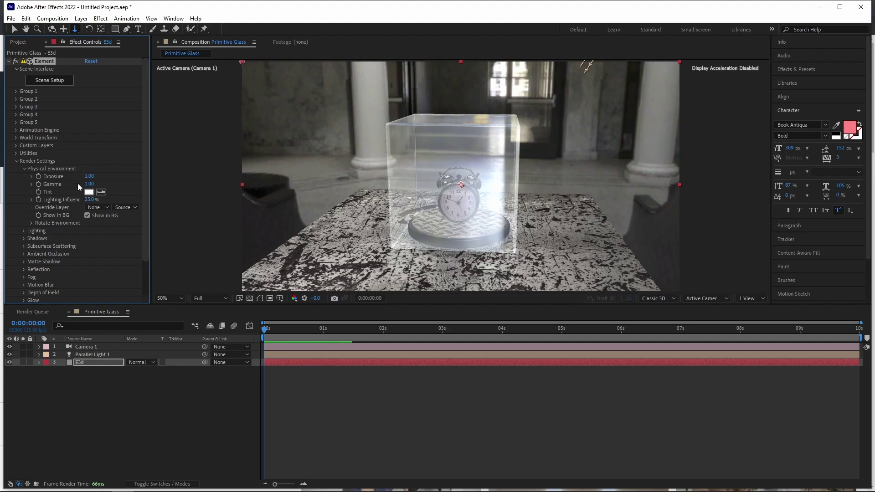
pyautogui.moveTo(91, 177); pyautogui.dragTo(88, 176)
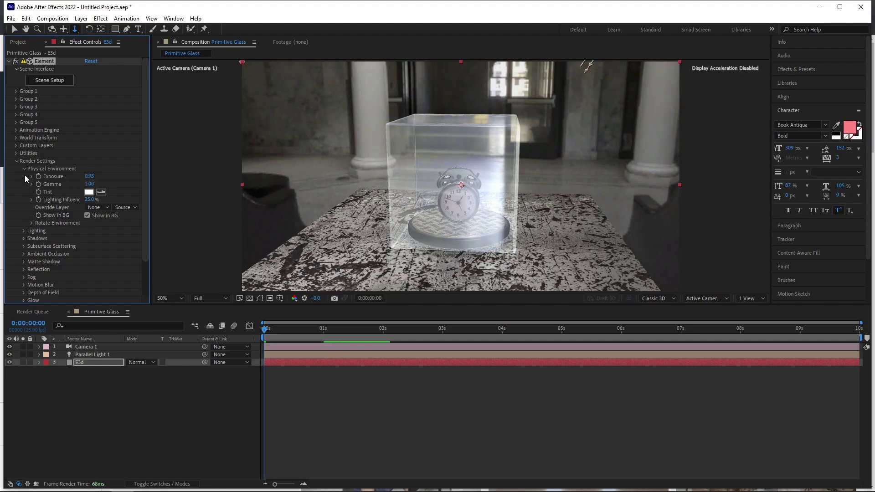
# Step: Set Group 2's Particle Replicator Y Rotation to about -33°
pyautogui.click(15, 162)
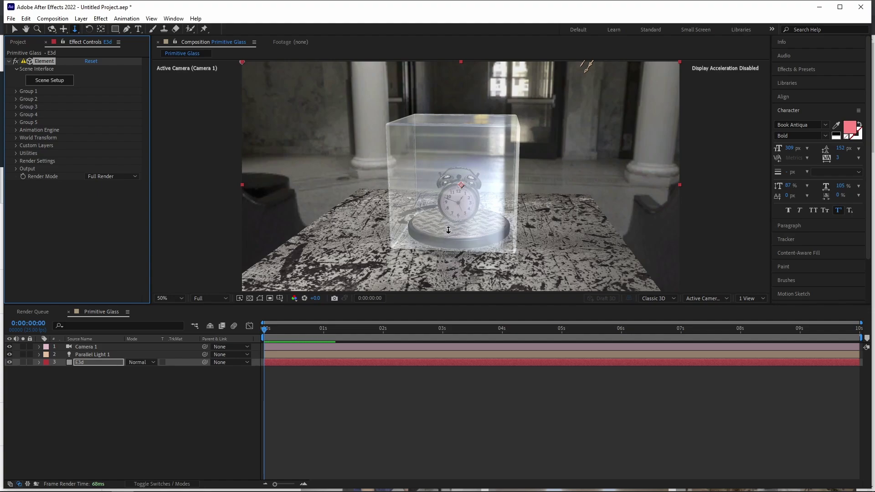
pyautogui.press('Return')
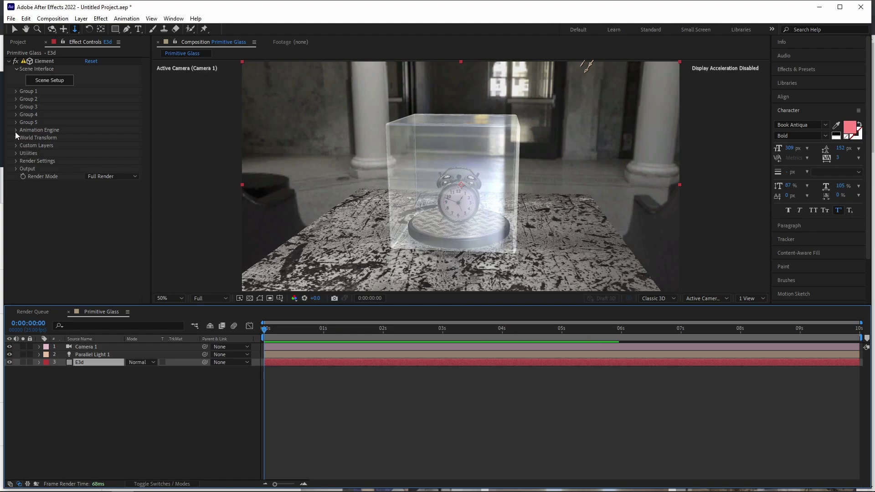
pyautogui.click(16, 99)
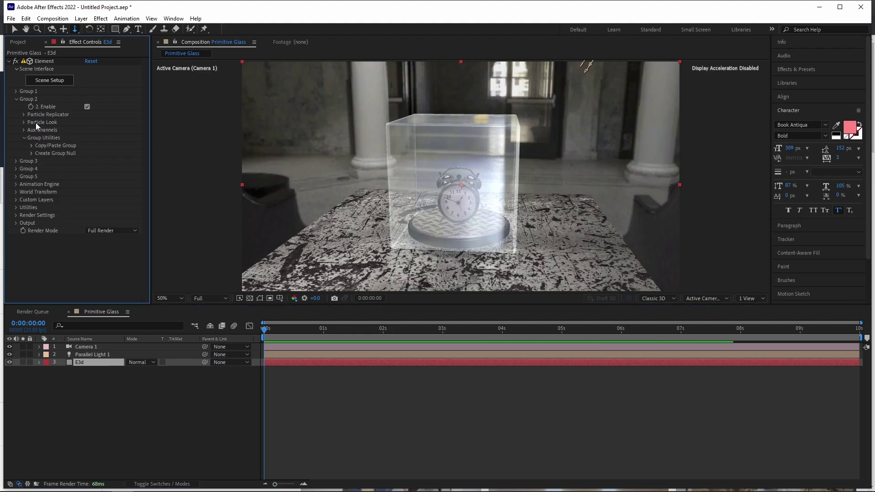
pyautogui.click(23, 114)
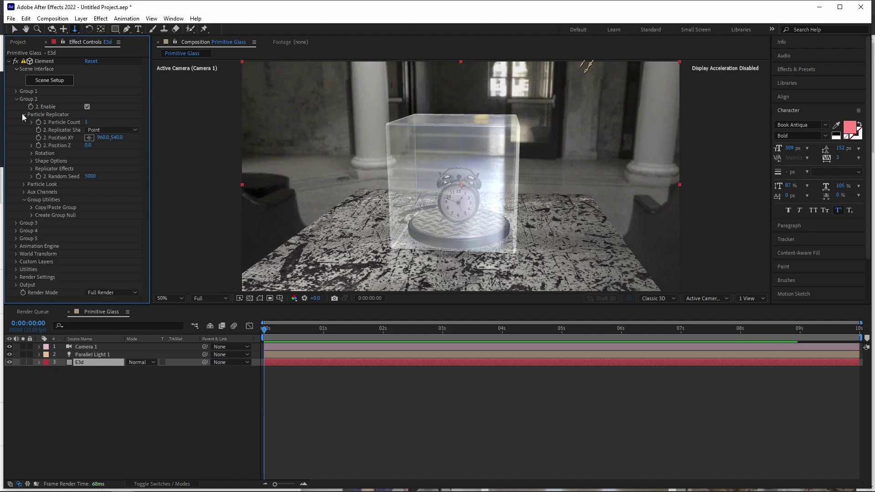
pyautogui.click(31, 153)
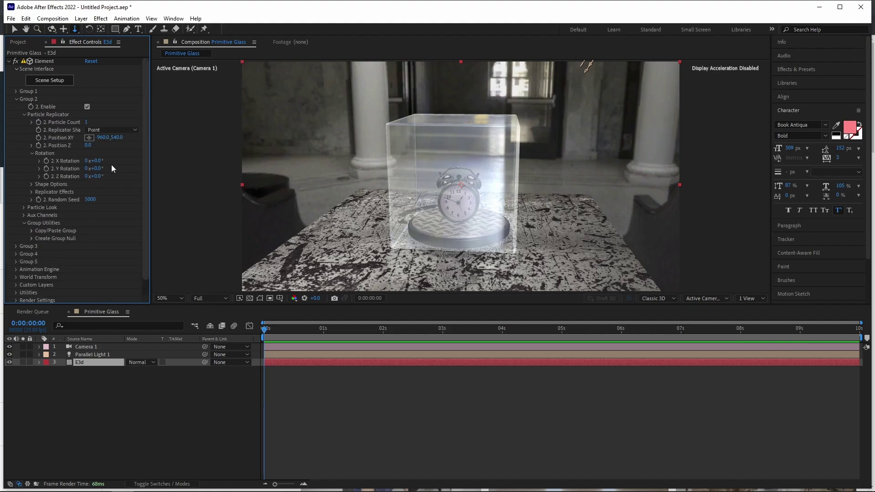
pyautogui.moveTo(101, 171)
pyautogui.mouseDown()
pyautogui.moveTo(86, 169)
pyautogui.moveTo(121, 169)
pyautogui.moveTo(99, 169)
pyautogui.mouseUp()
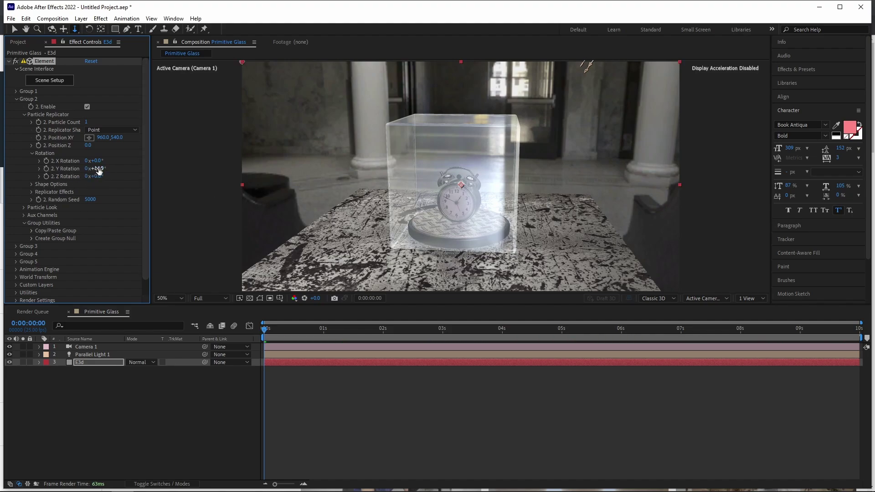
# Step: Reset Group 2's Y Rotation to 0, drive it with time*50, and preview
pyautogui.click(99, 168)
pyautogui.write('0')
pyautogui.press('Return')
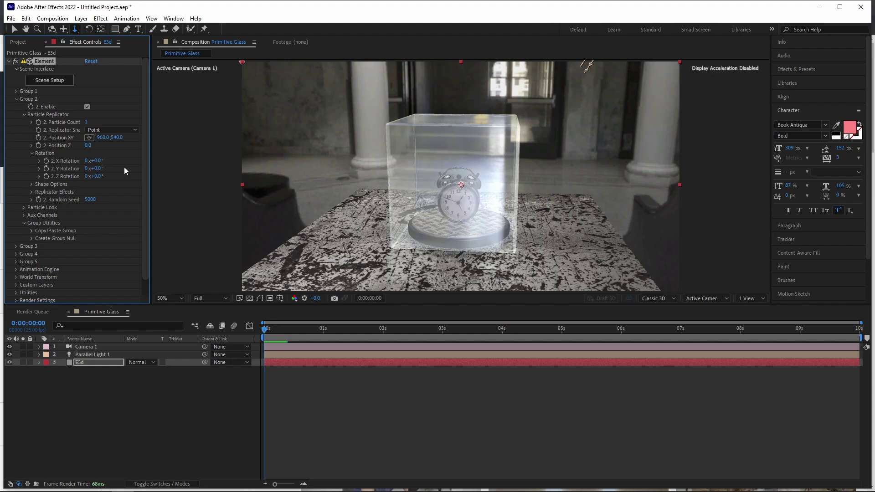
pyautogui.keyDown('alt'); pyautogui.click(46, 168); pyautogui.keyUp('alt')
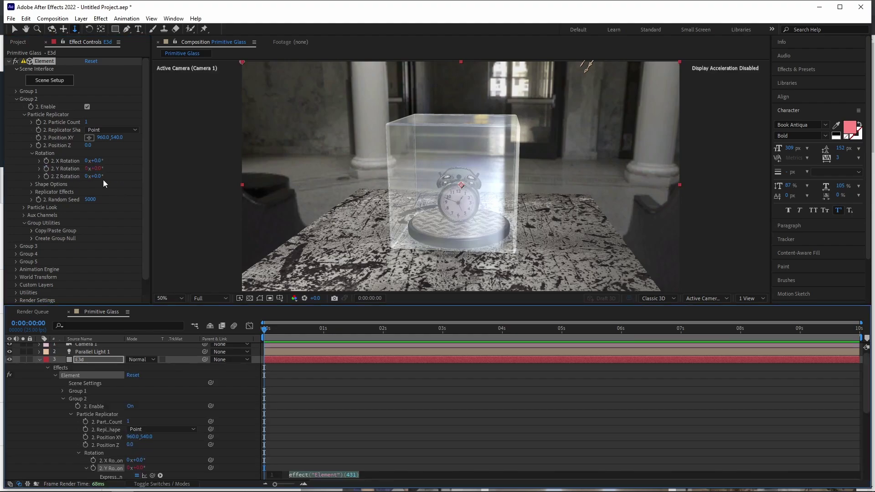
pyautogui.write('t')
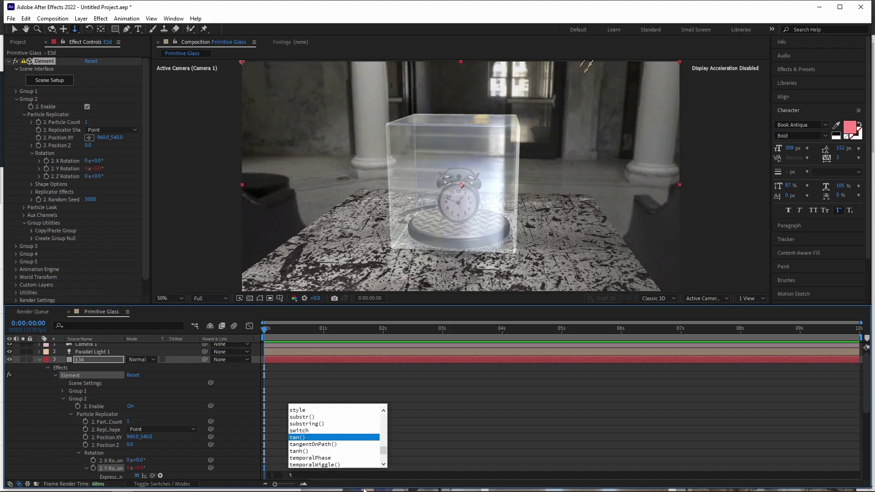
pyautogui.write('ime*50')
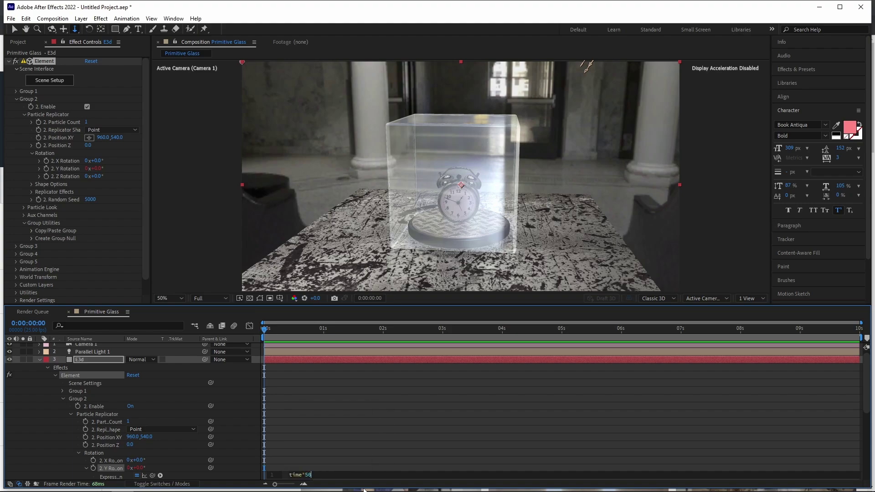
pyautogui.press('KP_Enter')
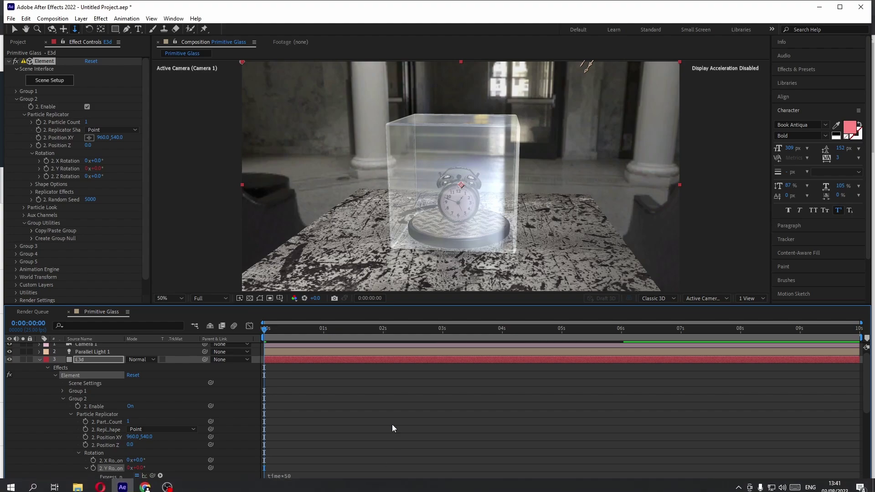
pyautogui.press('space')
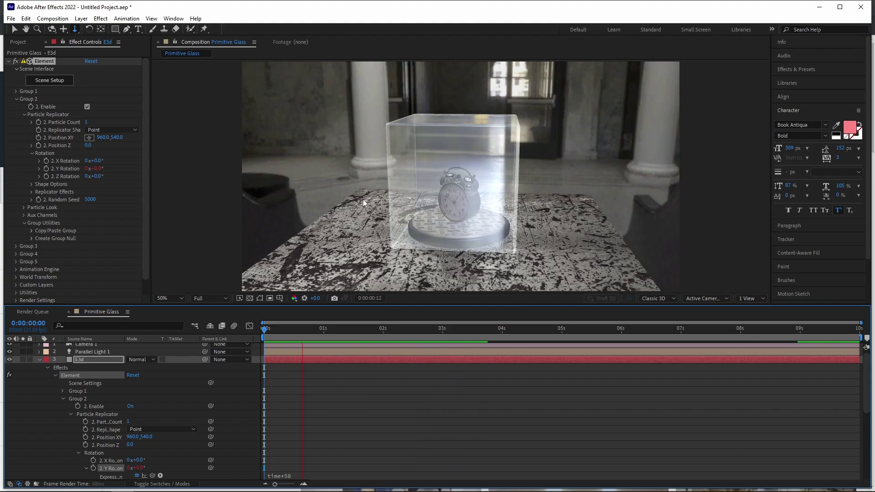
# Step: Stop the preview and expand Render Settings > Physical Environment > Rotate Environment
pyautogui.press('space')
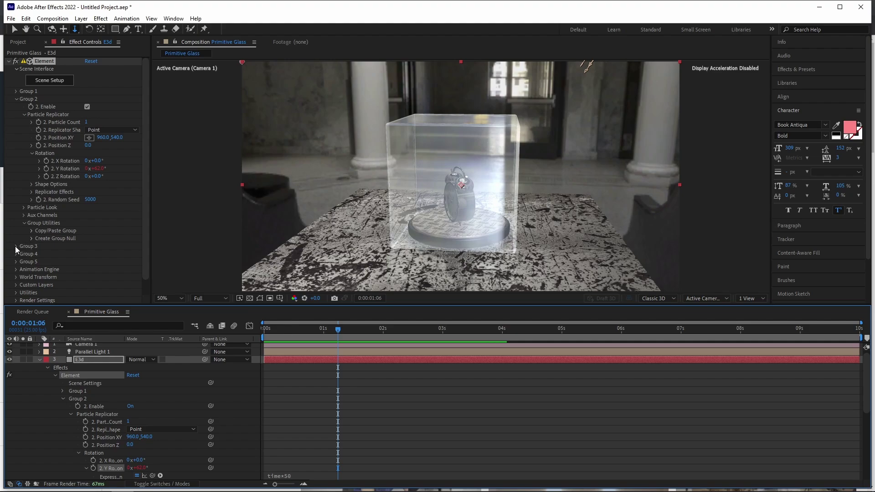
pyautogui.scroll(-1, 24, 201)
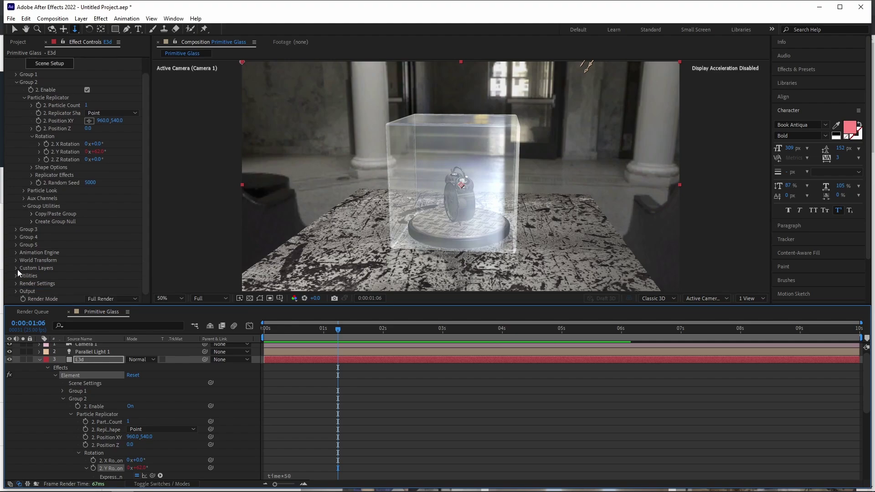
pyautogui.click(16, 284)
pyautogui.scroll(-9, 100, 217)
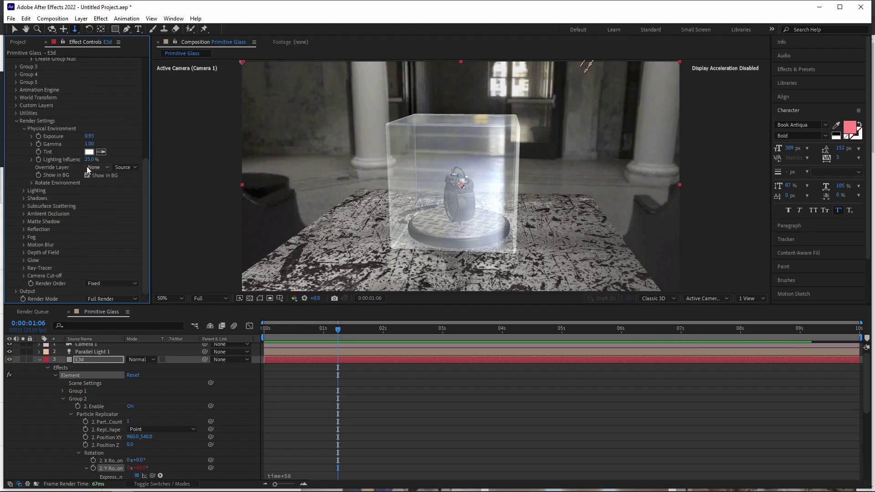
pyautogui.click(32, 182)
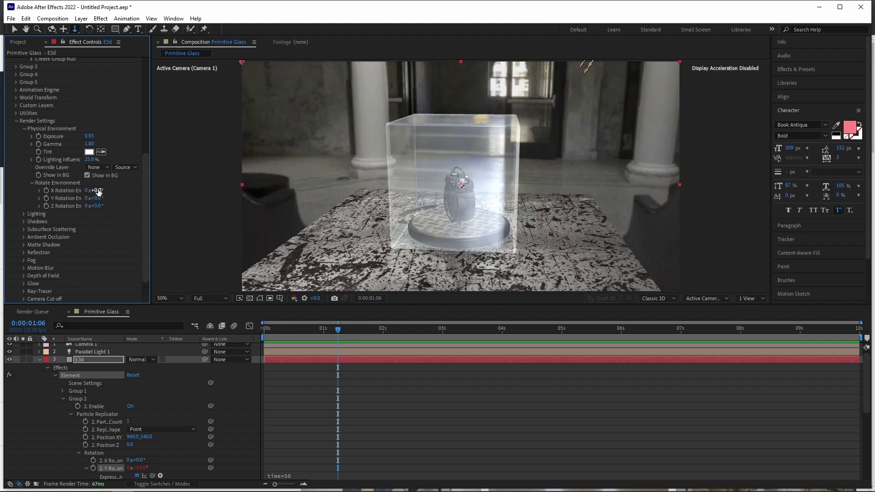
# Step: Set Y Rotation Environment to -38°, undoing a stray -20° Z rotation first
pyautogui.moveTo(100, 206); pyautogui.dragTo(94, 205)
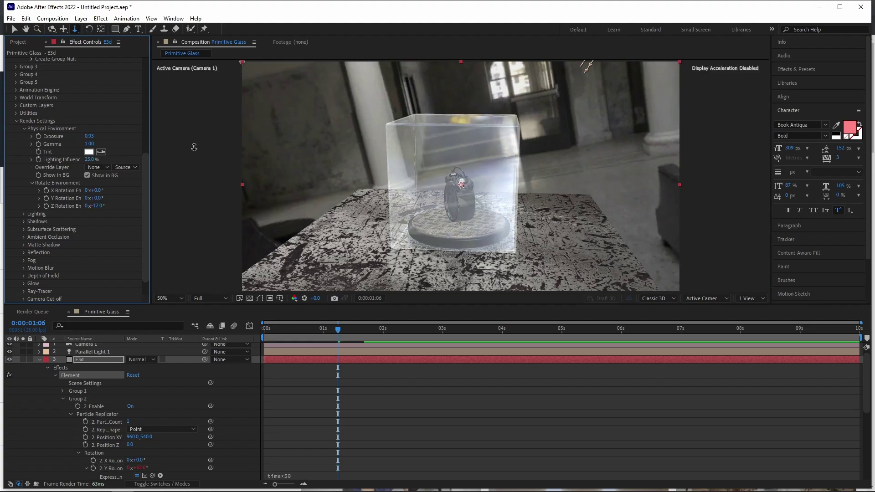
pyautogui.hotkey('ctrl', 'z')
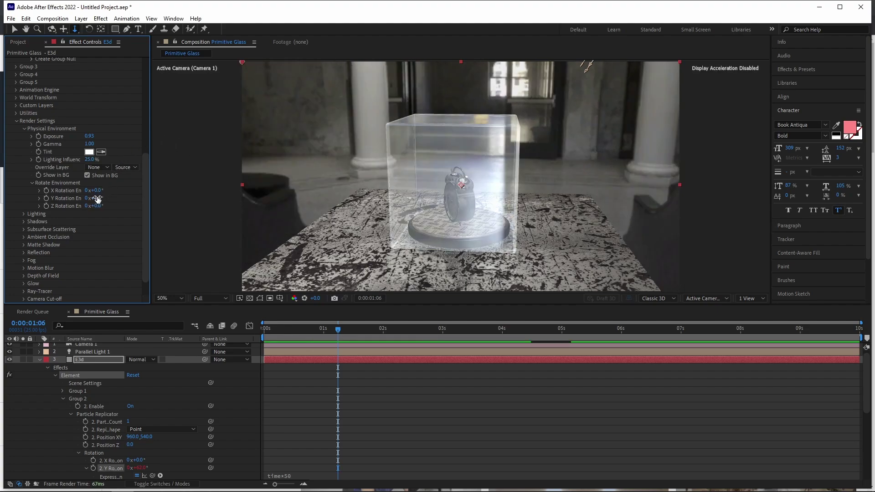
pyautogui.moveTo(98, 198); pyautogui.dragTo(73, 191)
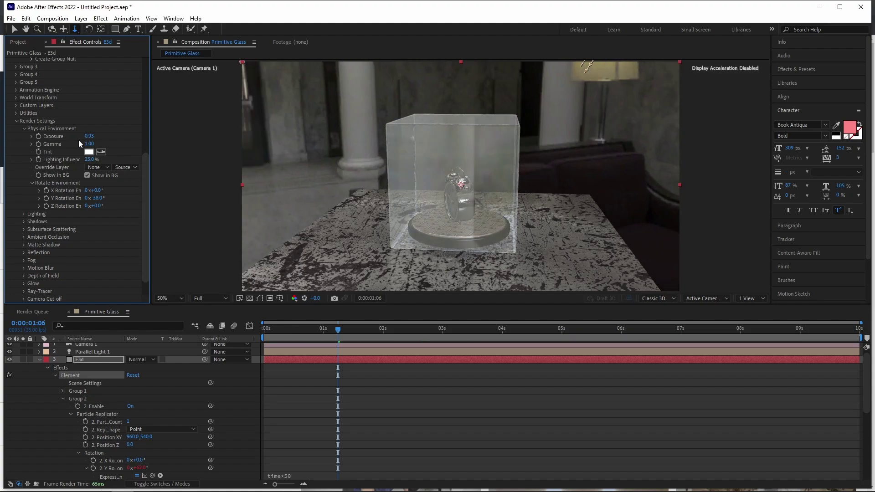
# Step: Set Exposure to 1.27, dolly the camera in, preview, then collapse Render Settings and Group 2
pyautogui.moveTo(88, 136); pyautogui.dragTo(103, 138)
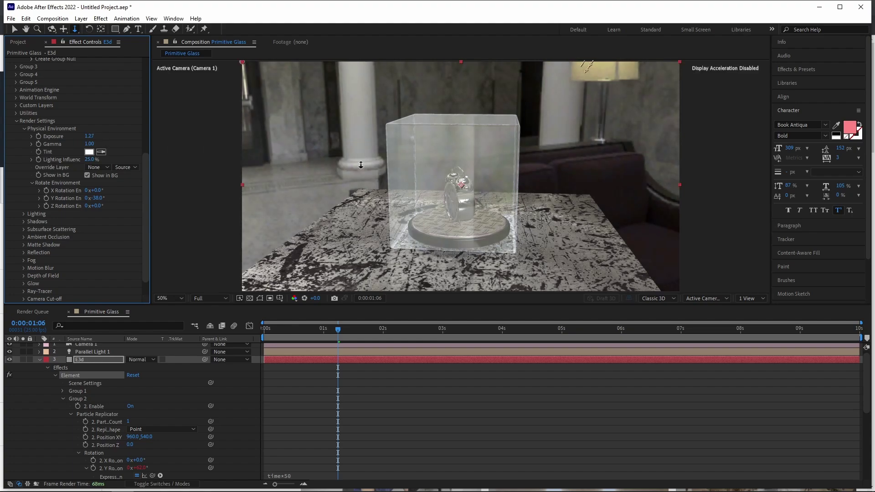
pyautogui.moveTo(436, 253); pyautogui.dragTo(653, 256)
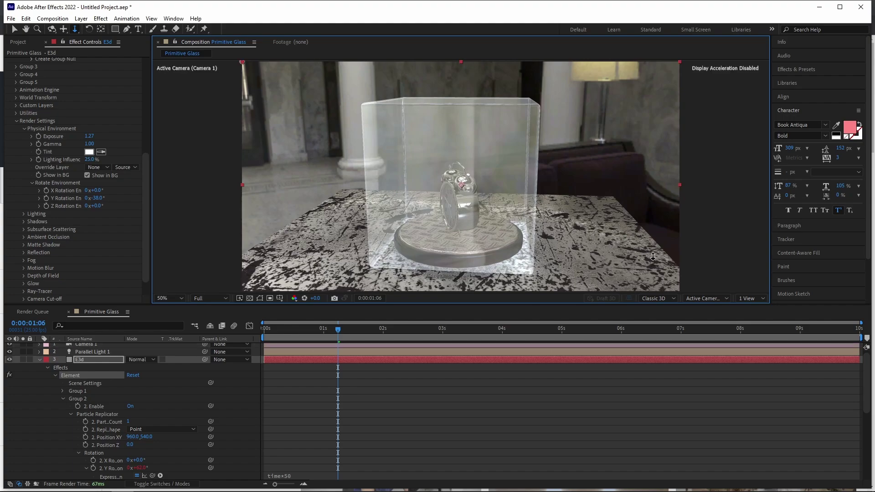
pyautogui.press('space')
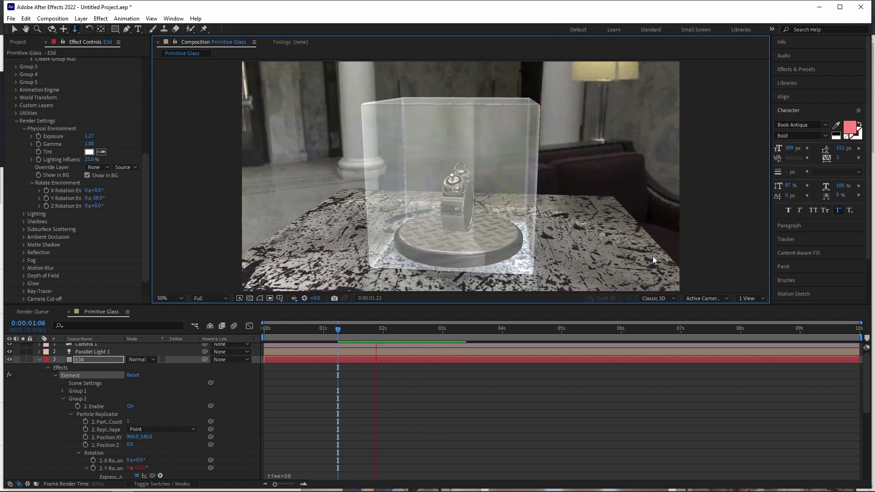
pyautogui.press('space')
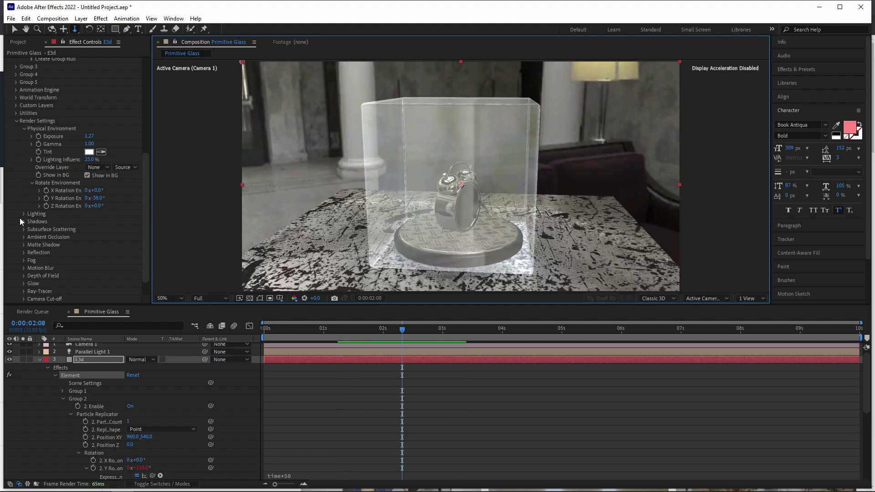
pyautogui.click(17, 122)
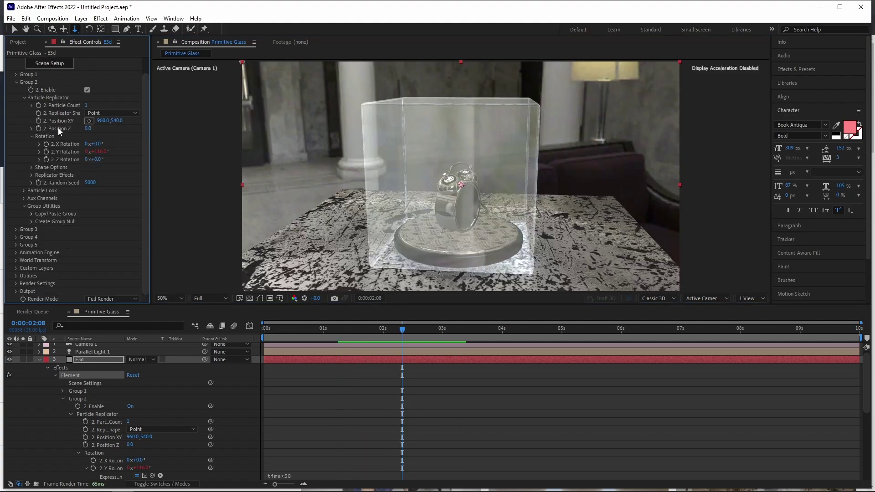
pyautogui.click(15, 82)
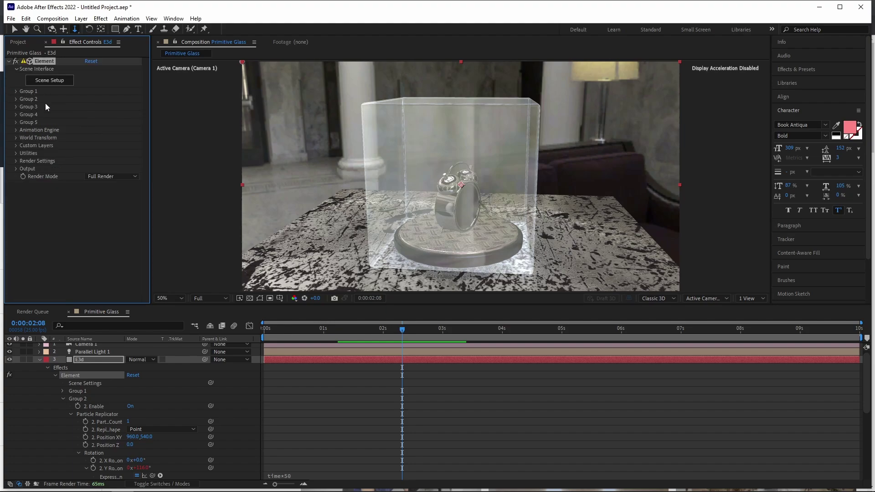
# Step: Check Enable AO under Render Settings > Ambient Occlusion and set AO Mode to Ray-Traced
pyautogui.click(16, 161)
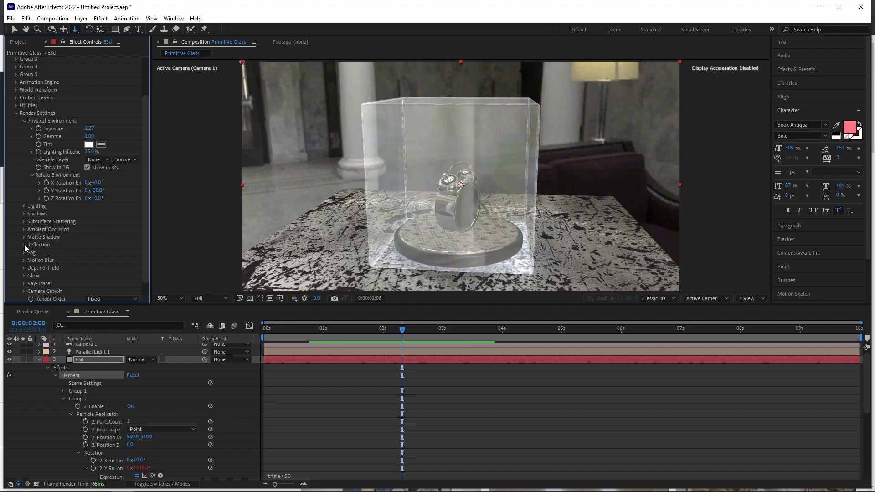
pyautogui.click(24, 230)
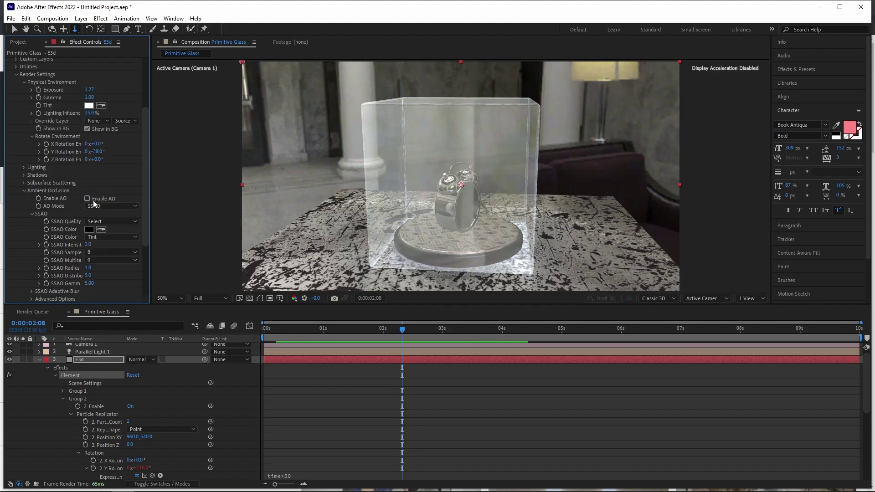
pyautogui.click(87, 199)
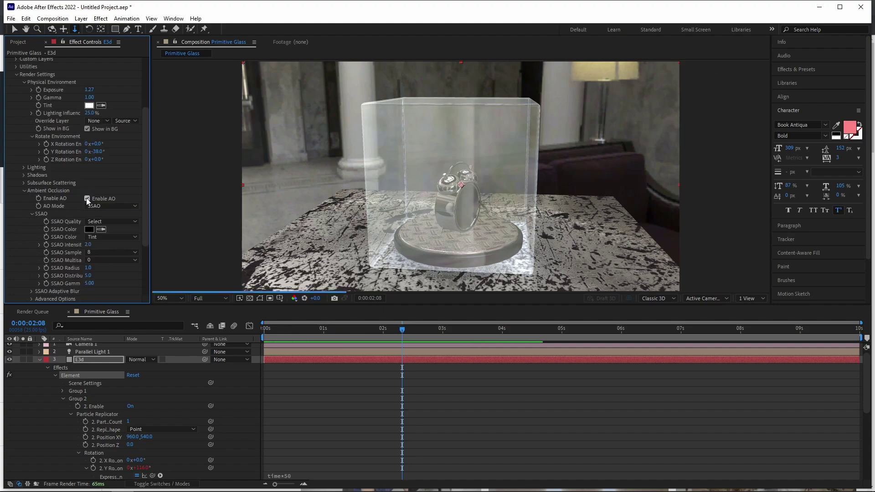
pyautogui.click(110, 206)
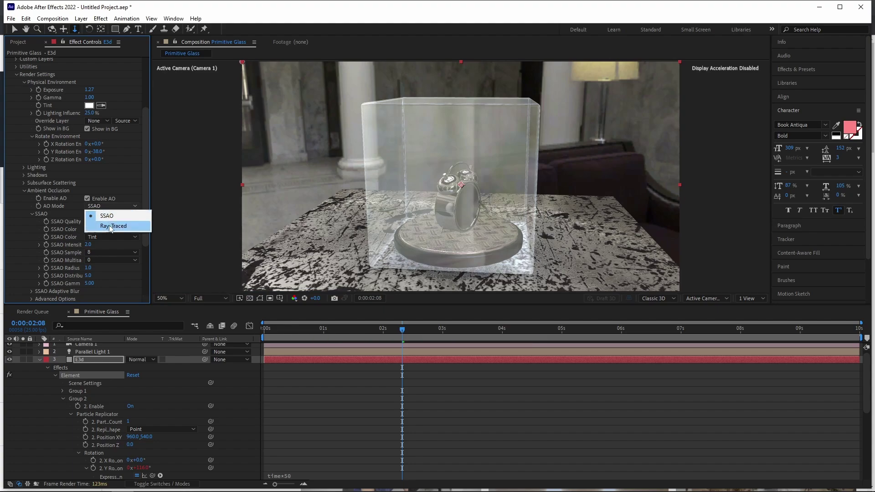
pyautogui.click(111, 226)
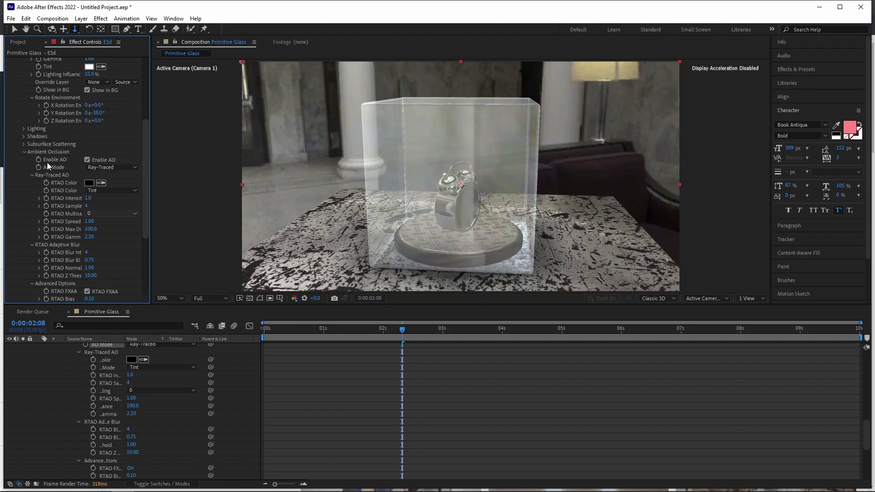
# Step: Set Shadow Mode to Ray-Traced and dolly the camera closer to the glass cube
pyautogui.click(23, 136)
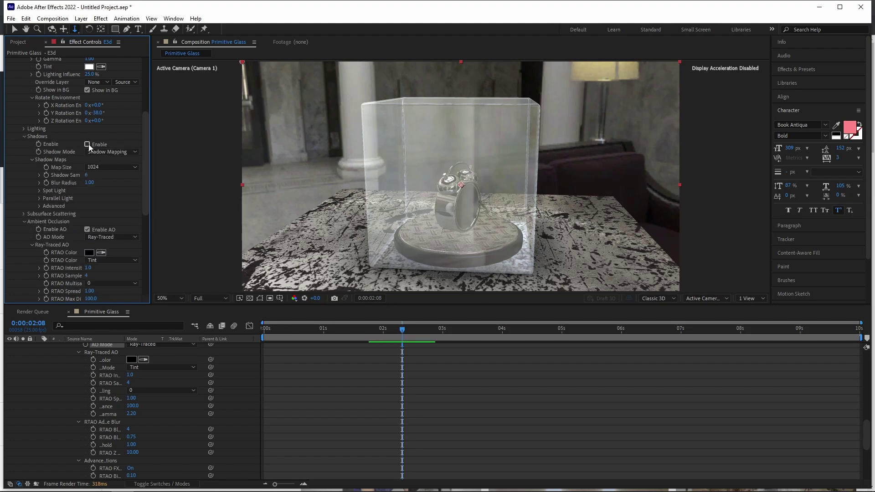
pyautogui.click(134, 151)
pyautogui.click(124, 171)
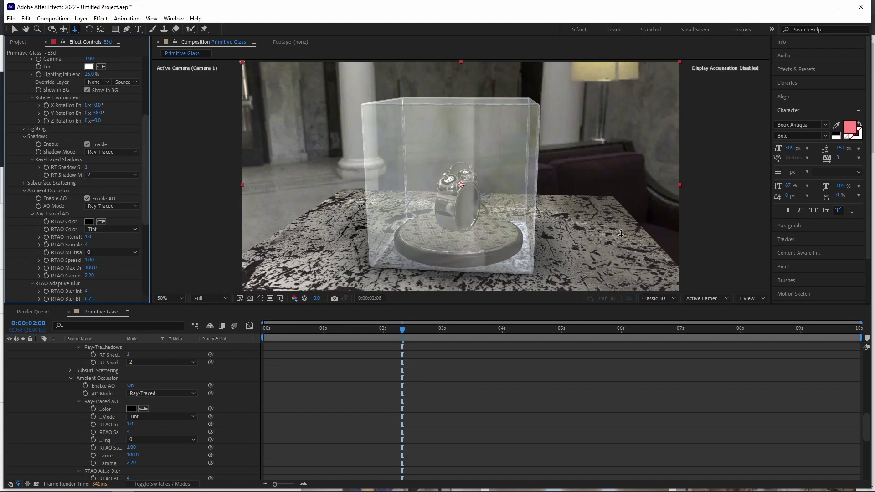
pyautogui.click(505, 271)
pyautogui.moveTo(505, 233); pyautogui.dragTo(509, 237)
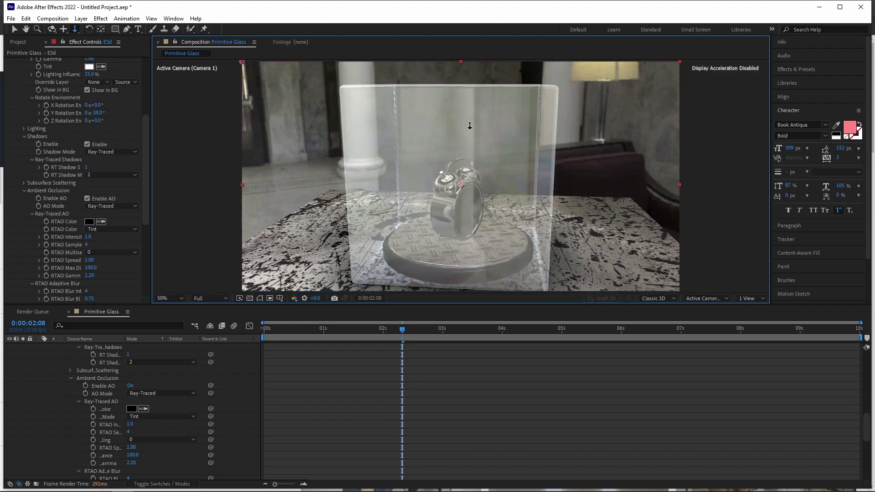
# Step: Collapse the E3d layer, return the playhead to 0:00:00:00 and preview the spinning clock
pyautogui.scroll(3, 70, 367)
pyautogui.scroll(10, 68, 360)
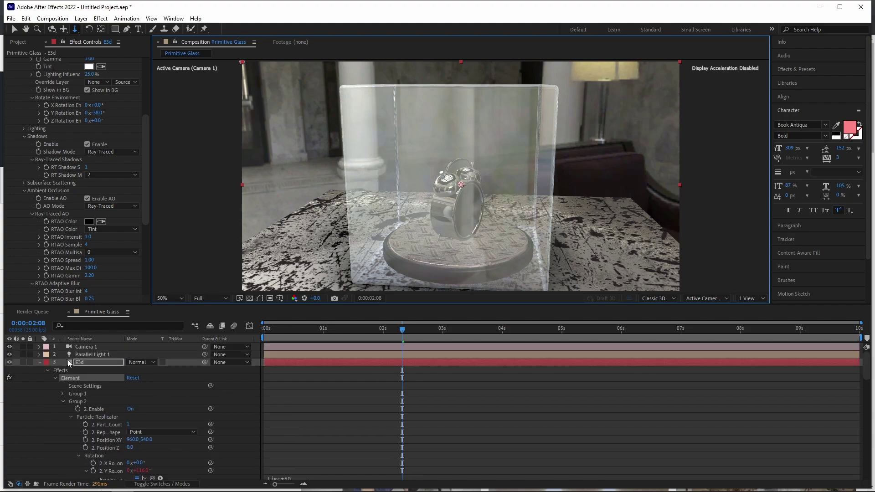
pyautogui.click(40, 363)
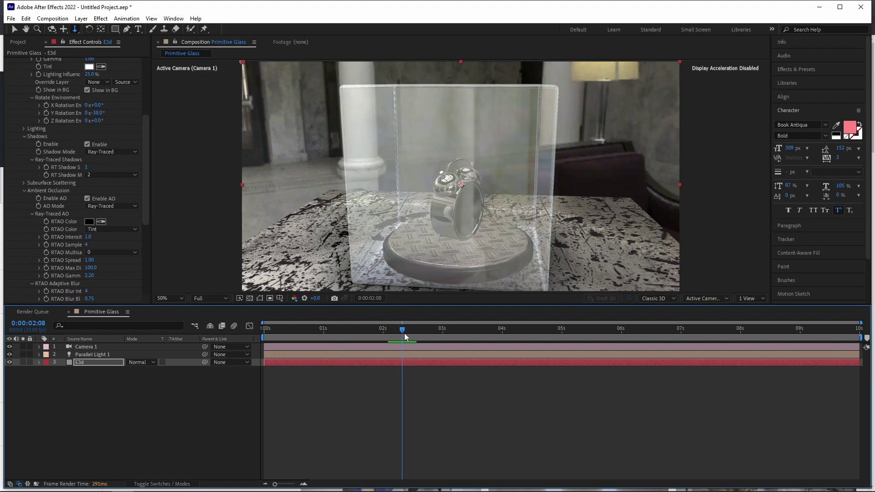
pyautogui.moveTo(403, 336); pyautogui.dragTo(225, 337)
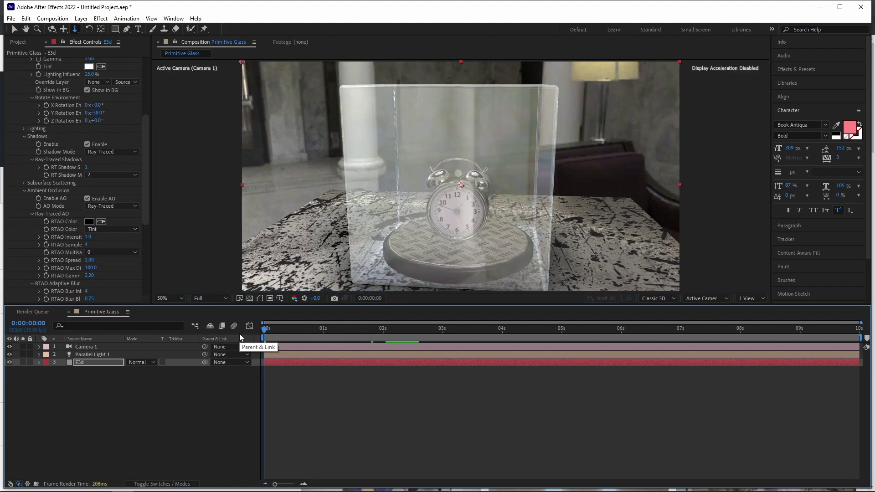
pyautogui.press('space')
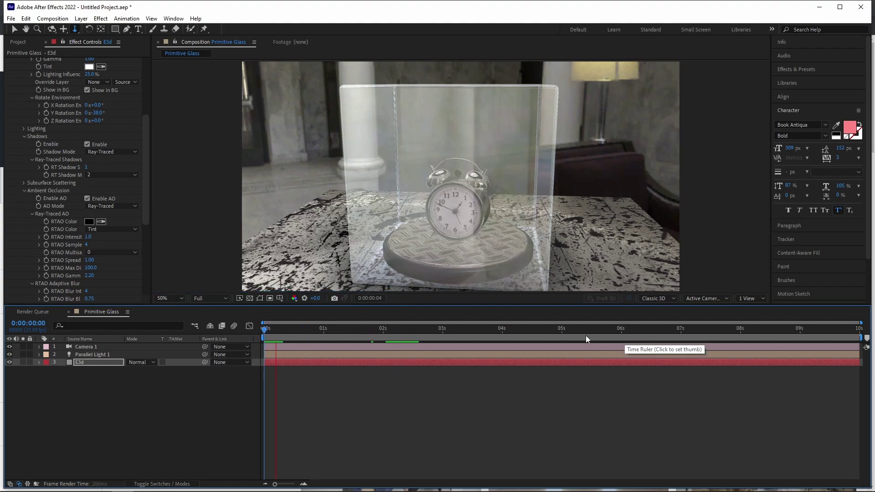